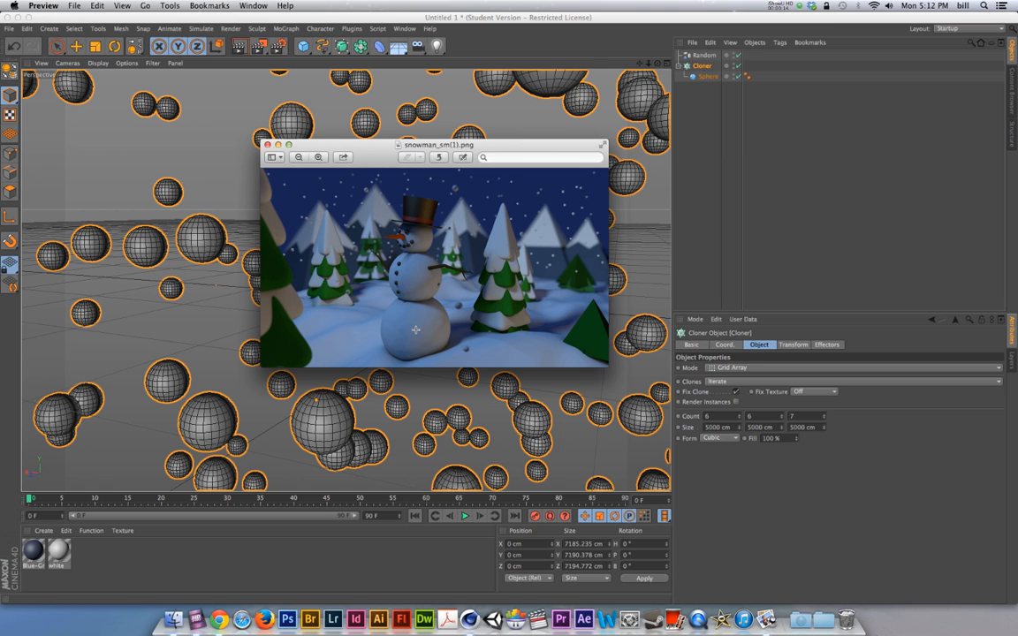
# - Clear the Random, Cloner and Sphere objects from the scene and add a Landscape object, framed in the viewport
pyautogui.moveTo(712, 141); pyautogui.dragTo(683, 53)
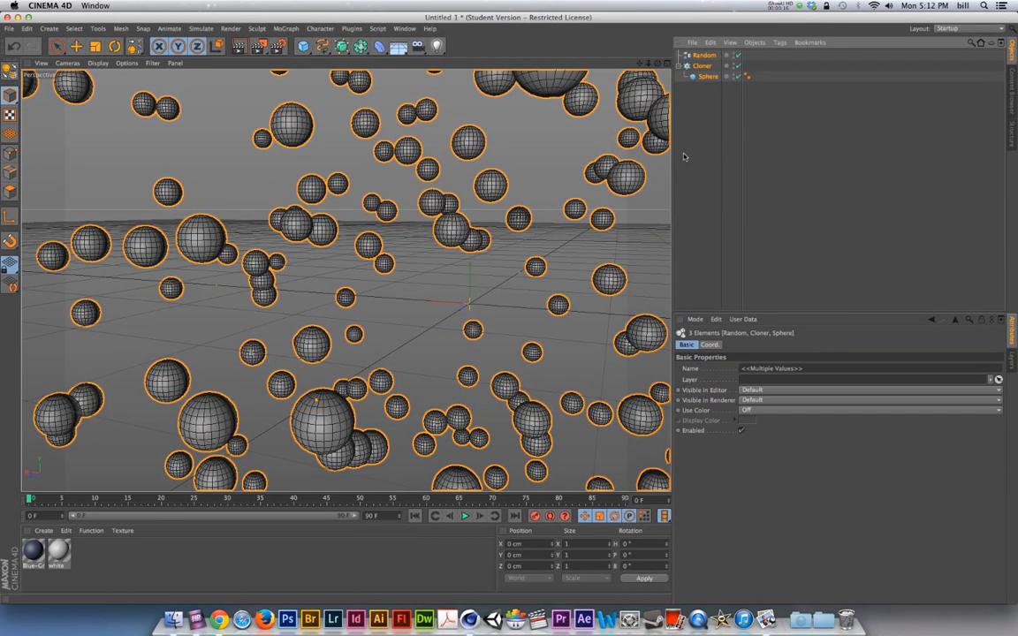
pyautogui.press('Delete')
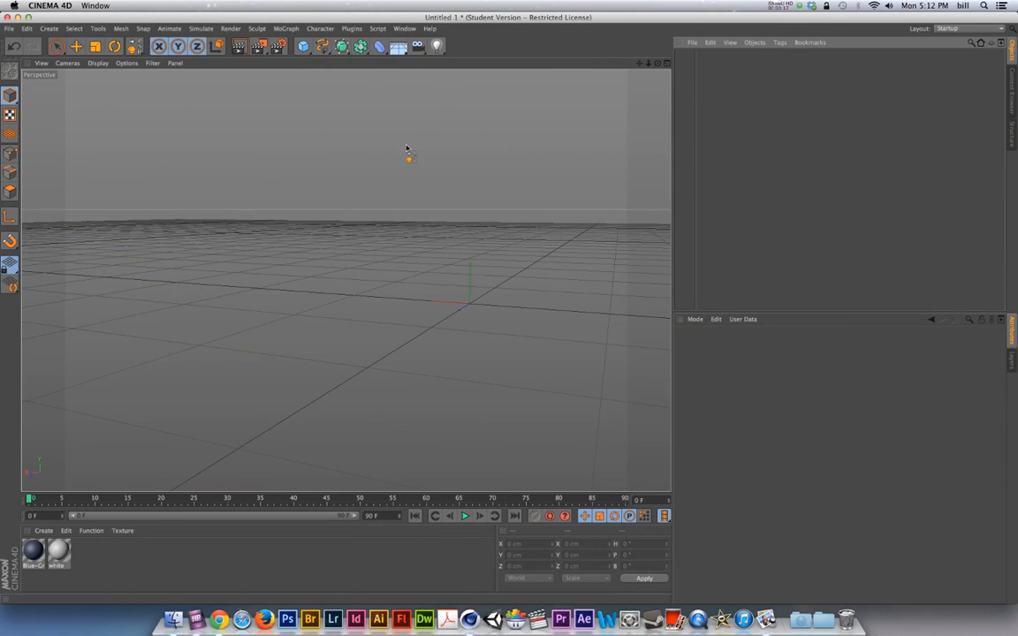
pyautogui.click(303, 46)
pyautogui.click(520, 131)
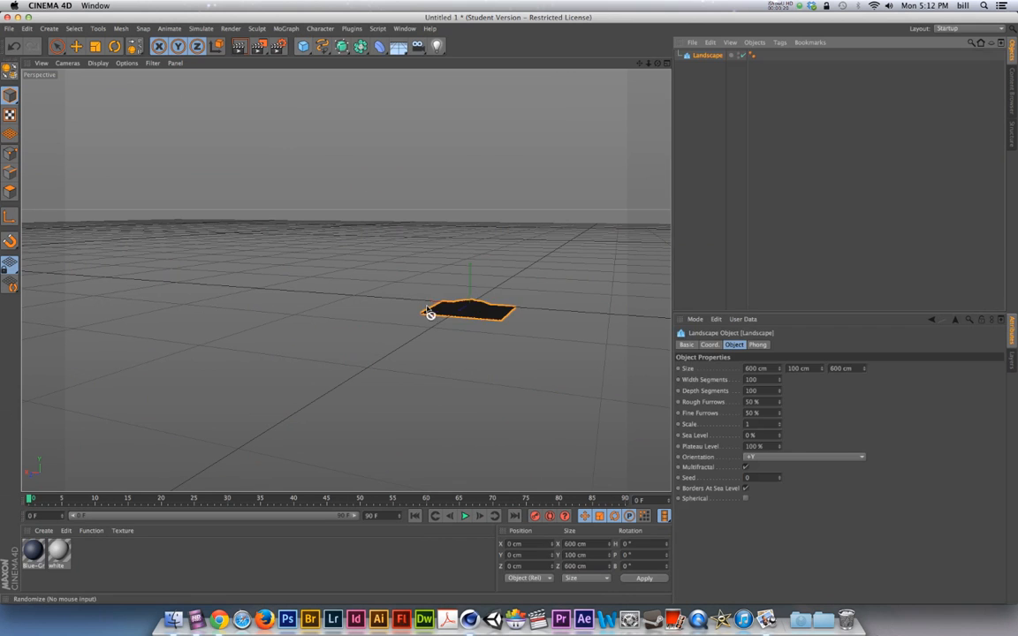
pyautogui.press('o')
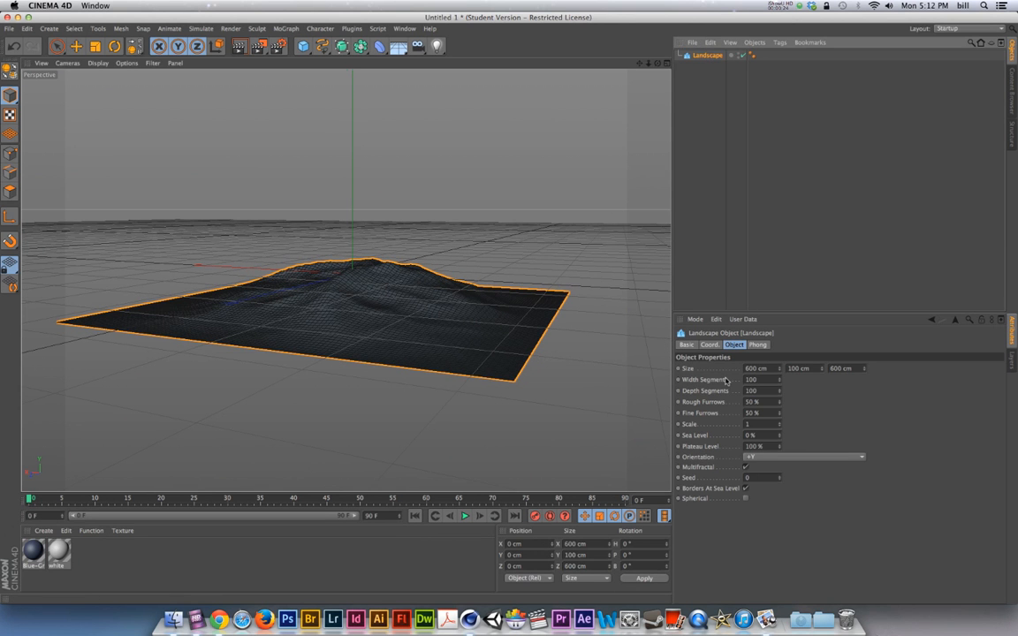
# - Set the landscape's height to 200 cm
pyautogui.doubleClick(792, 368)
pyautogui.write('200')
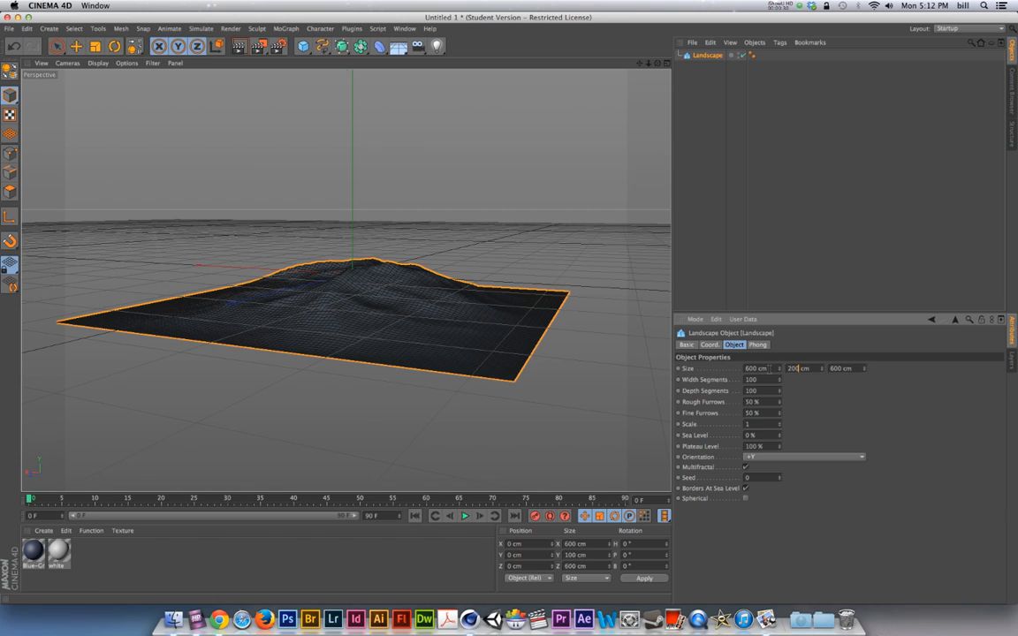
pyautogui.press('Return')
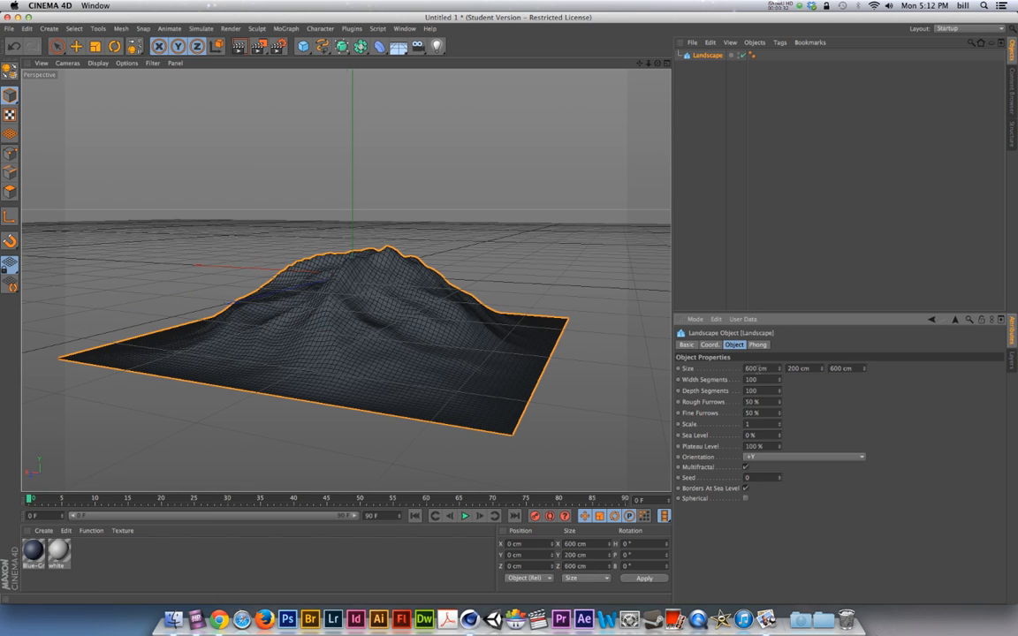
# - Set the landscape's width and depth to 5000 cm each
pyautogui.moveTo(758, 369); pyautogui.dragTo(722, 371)
pyautogui.write('5000')
pyautogui.press('Tab')
pyautogui.press('Tab')
pyautogui.write('50')
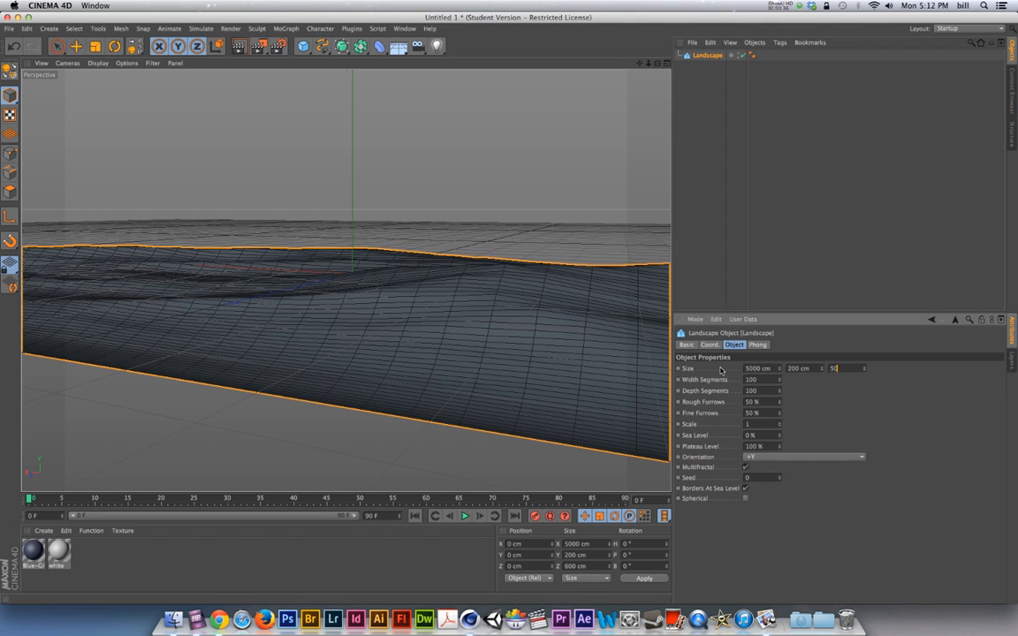
pyautogui.write('00')
pyautogui.press('Return')
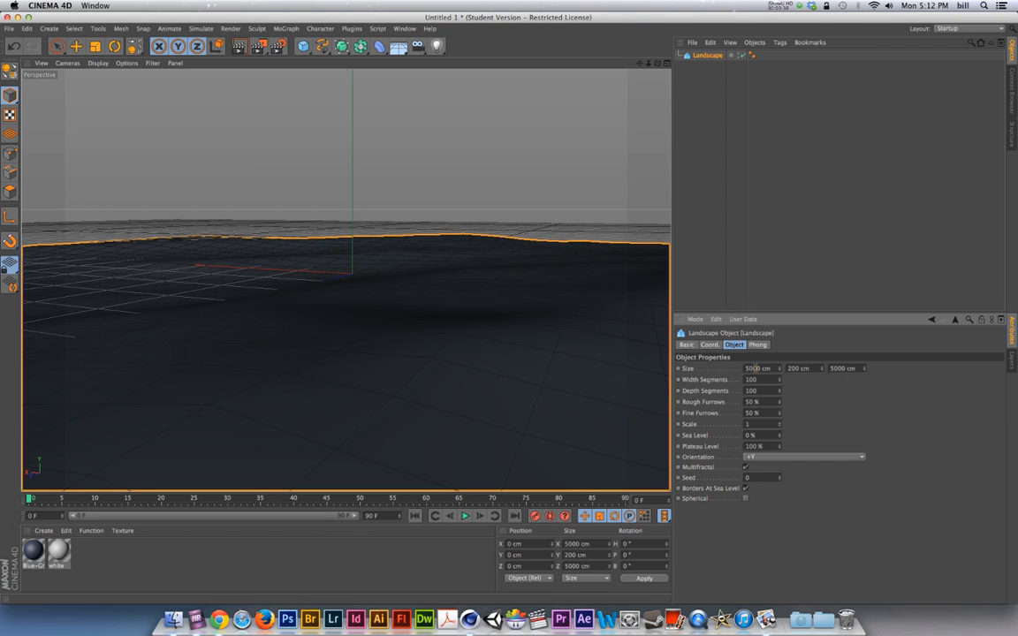
# - Set the landscape's width and depth to 2000 cm each
pyautogui.moveTo(757, 369); pyautogui.dragTo(699, 369)
pyautogui.write('200')
pyautogui.press('Tab')
pyautogui.press('Tab')
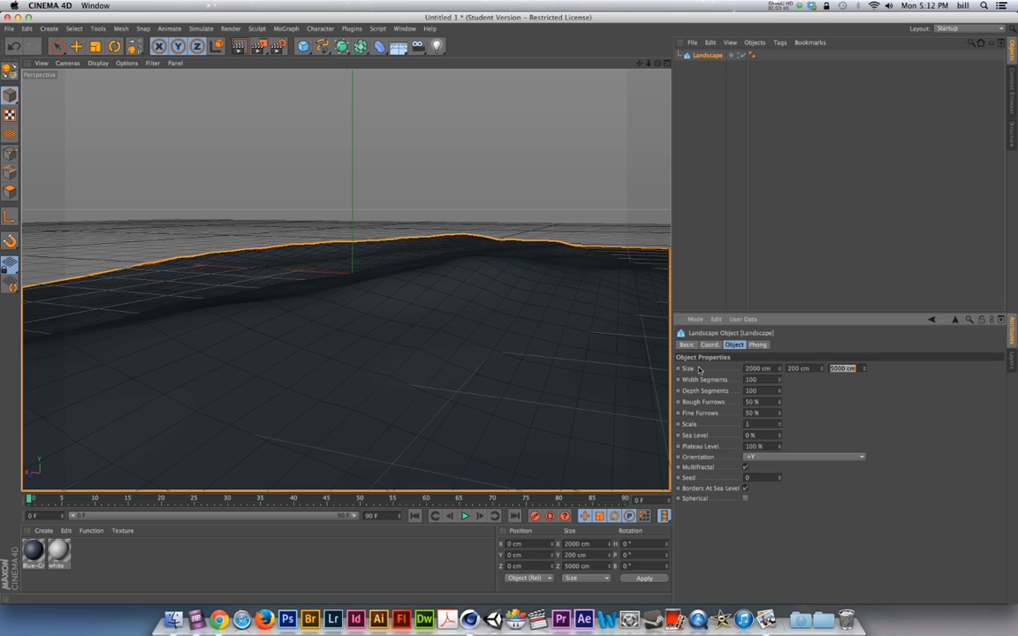
pyautogui.write('2000')
pyautogui.press('Return')
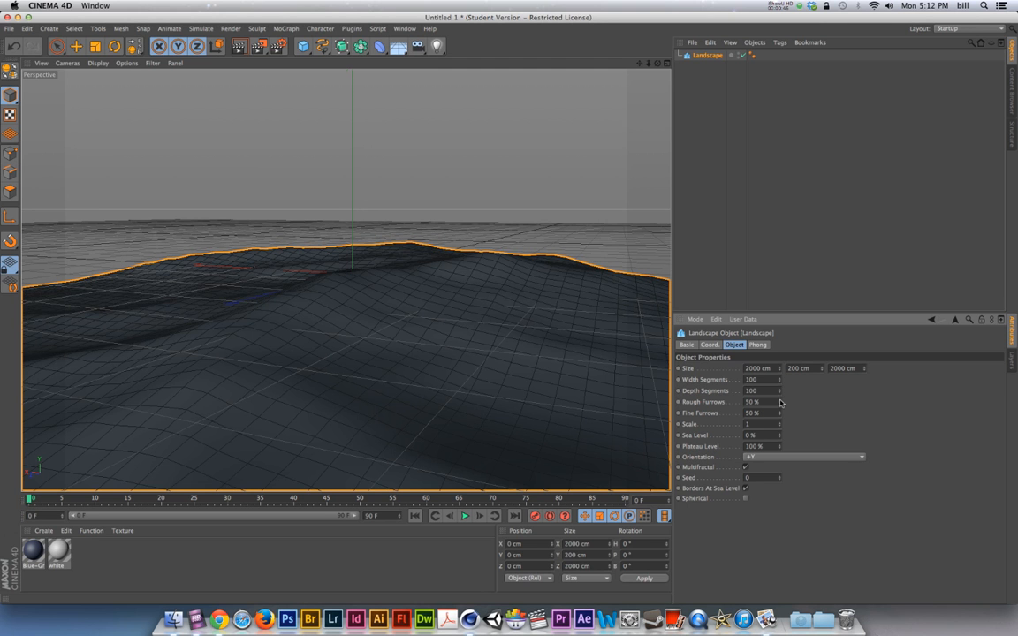
# - Raise the landscape's rough furrows and fine furrows to 100% each
pyautogui.moveTo(780, 403); pyautogui.dragTo(779, 358)
pyautogui.moveTo(781, 418); pyautogui.dragTo(781, 396)
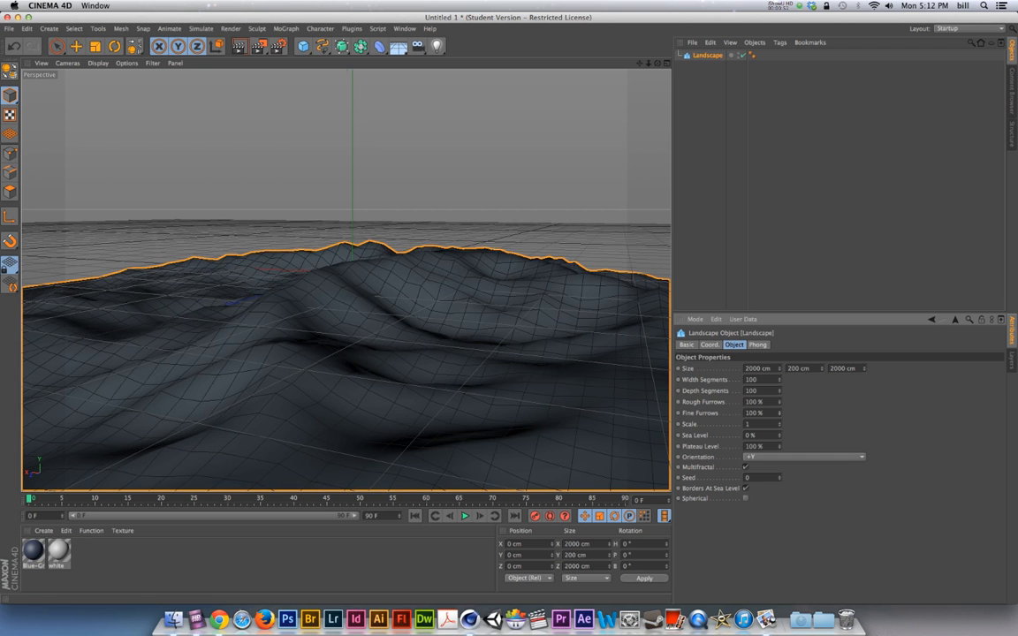
# - Add a HyperNURBS object and make the landscape its child to smooth the terrain
pyautogui.keyDown('alt'); pyautogui.moveTo(262, 336); pyautogui.dragTo(536, 200); pyautogui.keyUp('alt')
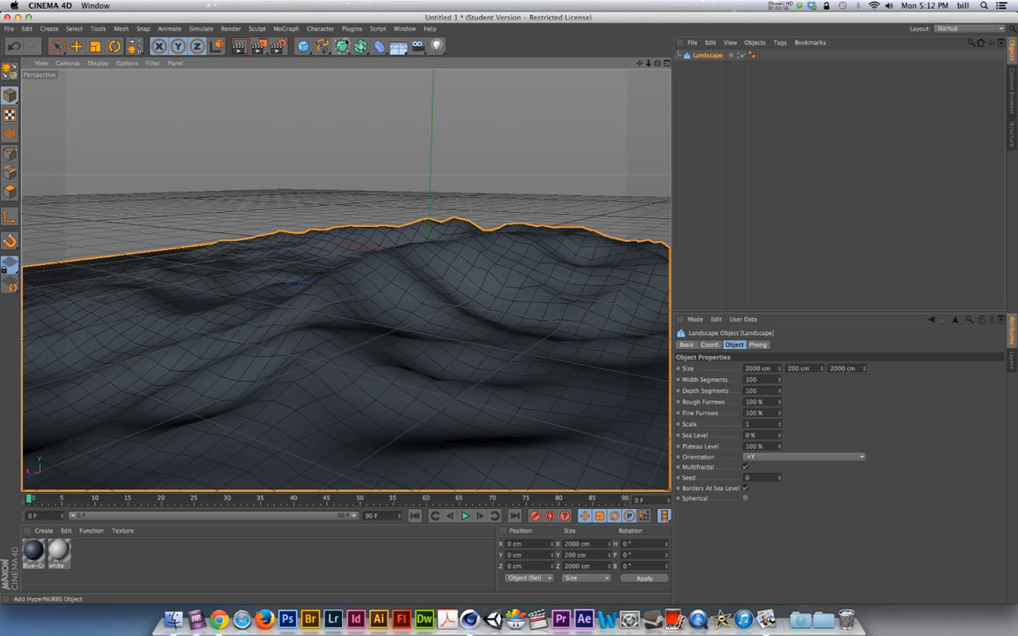
pyautogui.moveTo(342, 46); pyautogui.dragTo(386, 56)
pyautogui.moveTo(707, 66); pyautogui.dragTo(705, 56)
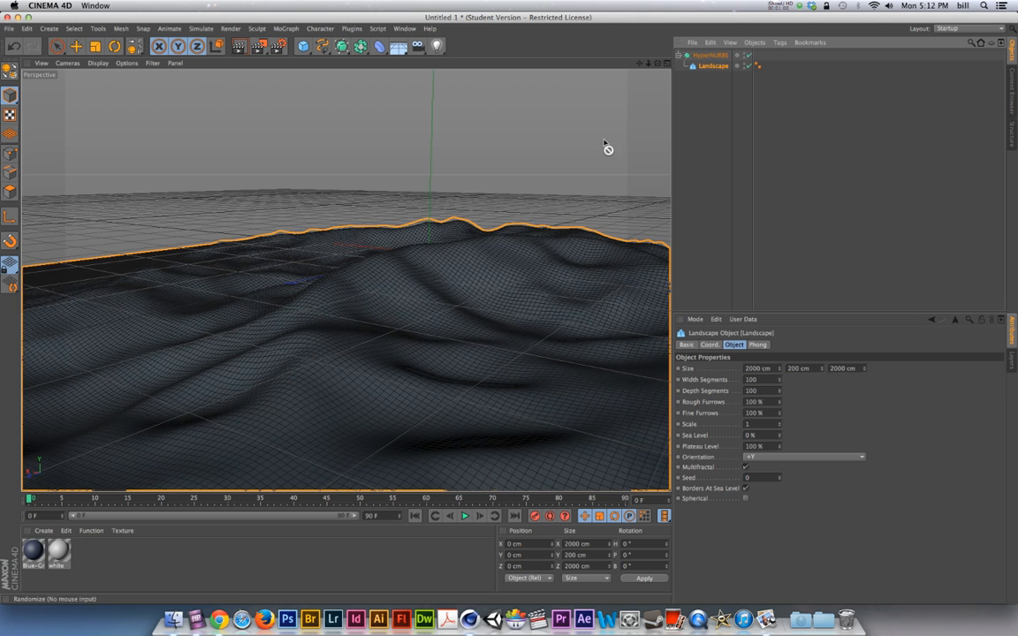
# - Render the smoothed landscape in the viewport and compare it with the snowman reference image in Preview
pyautogui.keyDown('alt'); pyautogui.moveTo(350, 347); pyautogui.dragTo(279, 387); pyautogui.keyUp('alt')
pyautogui.press('super+r')
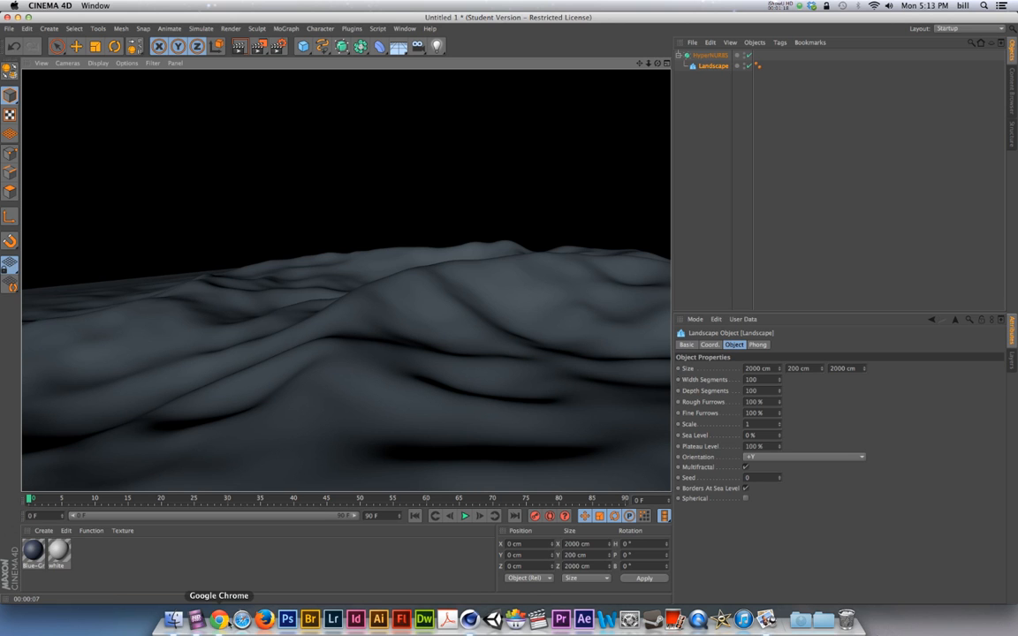
pyautogui.click(917, 620)
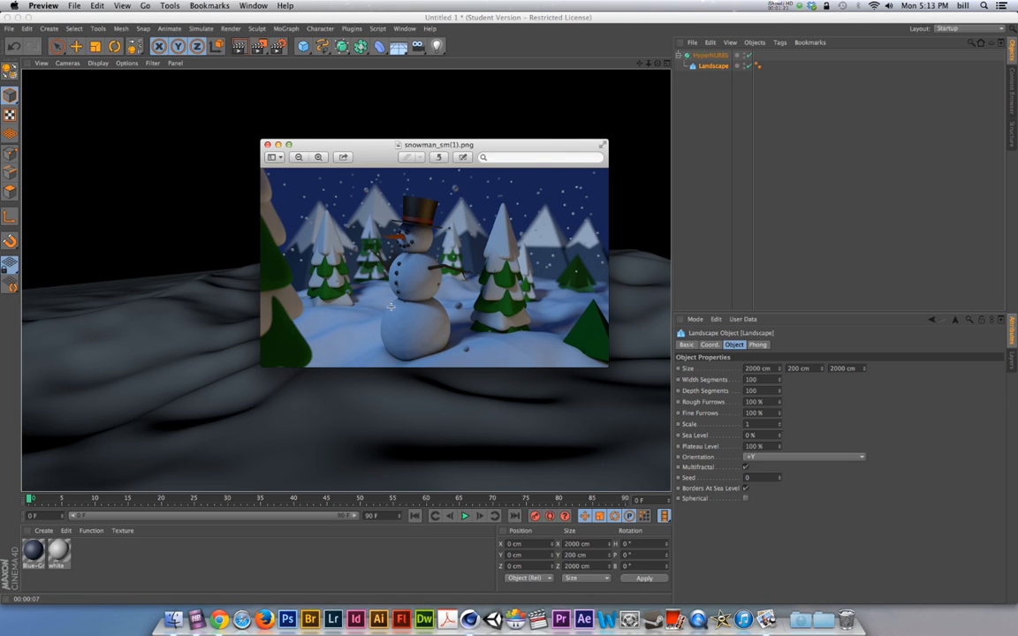
pyautogui.click(485, 48)
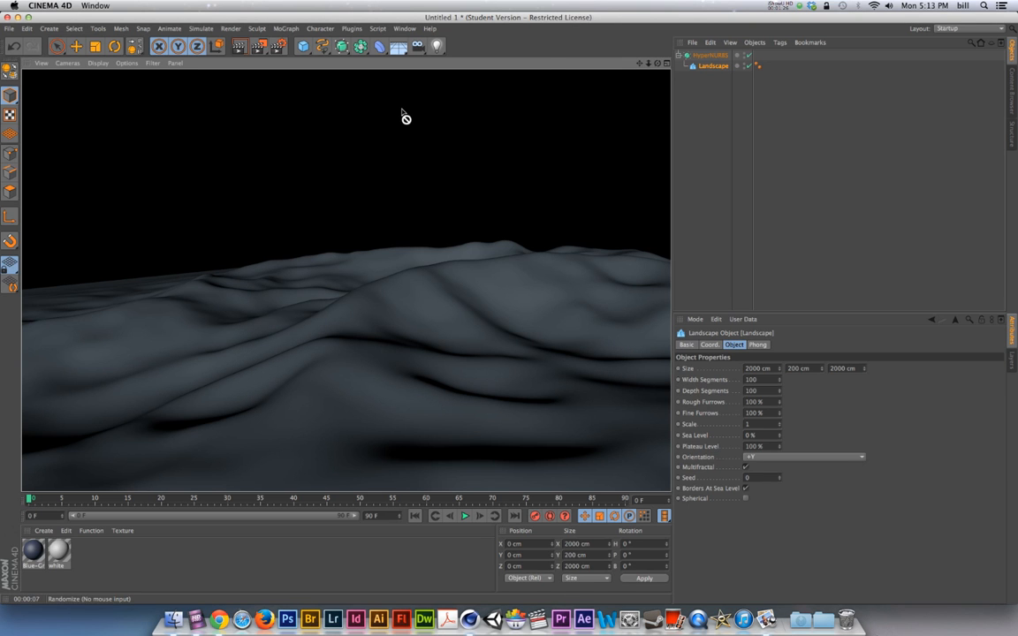
# - Add a Sphere primitive and delete the HyperNURBS object together with its landscape
pyautogui.click(304, 46)
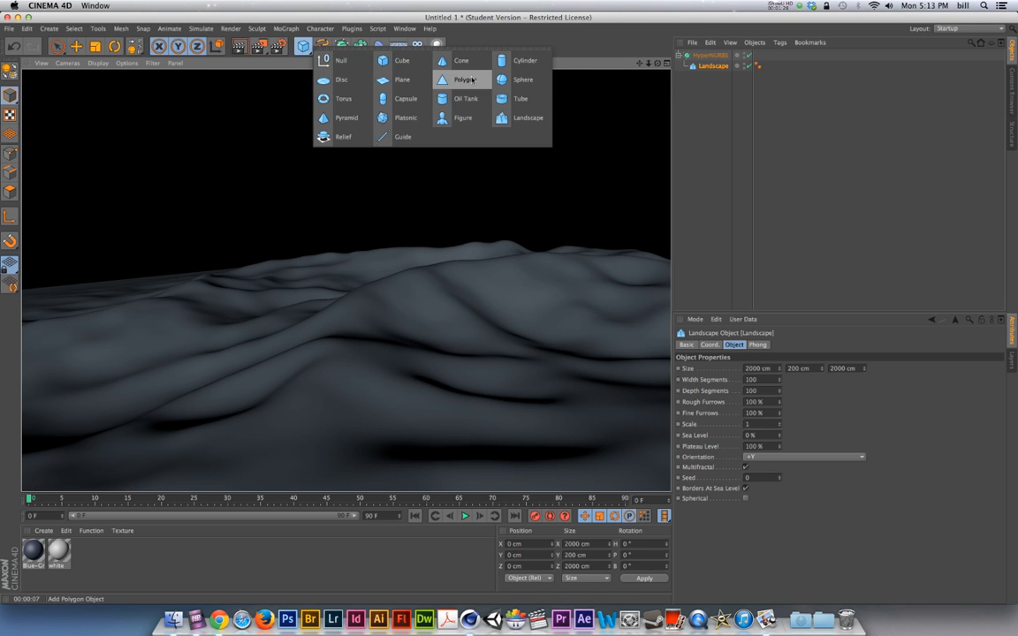
pyautogui.click(502, 81)
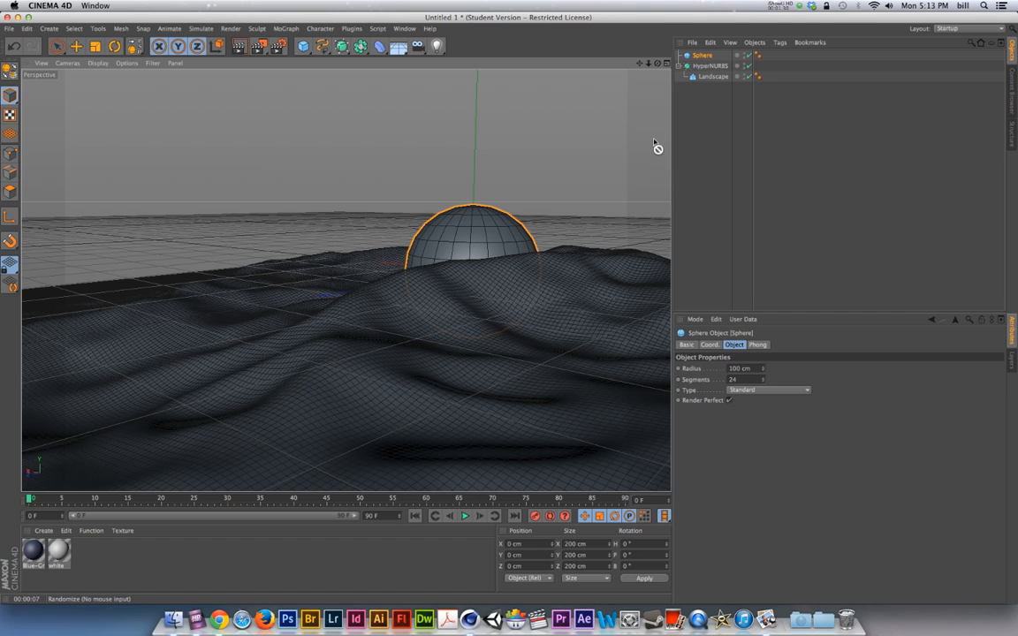
pyautogui.click(707, 66)
pyautogui.press('Delete')
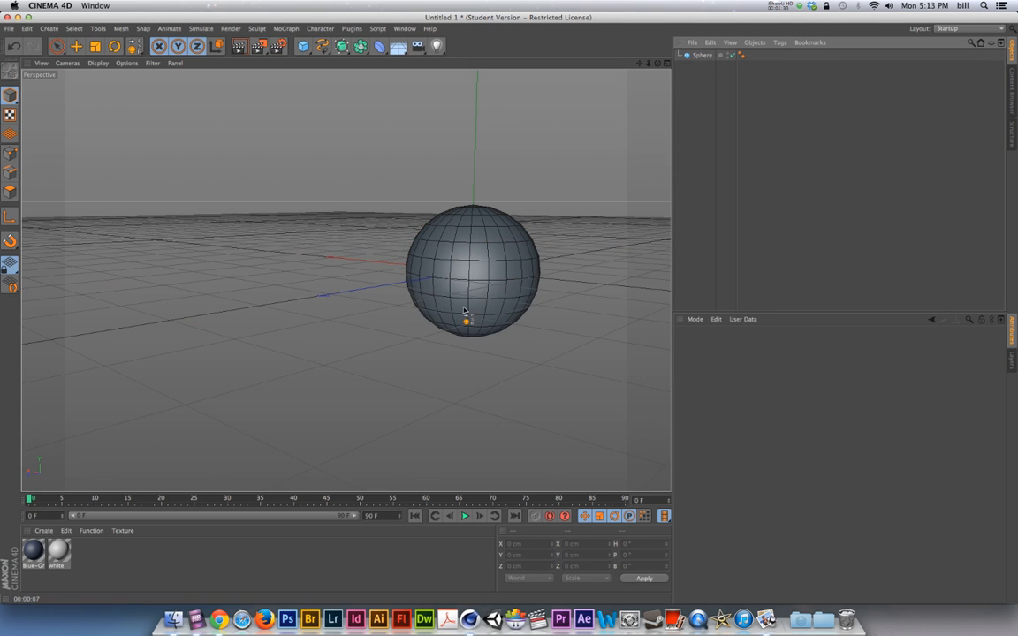
pyautogui.keyDown('alt'); pyautogui.moveTo(464, 311); pyautogui.dragTo(215, 362, button='middle'); pyautogui.keyUp('alt')
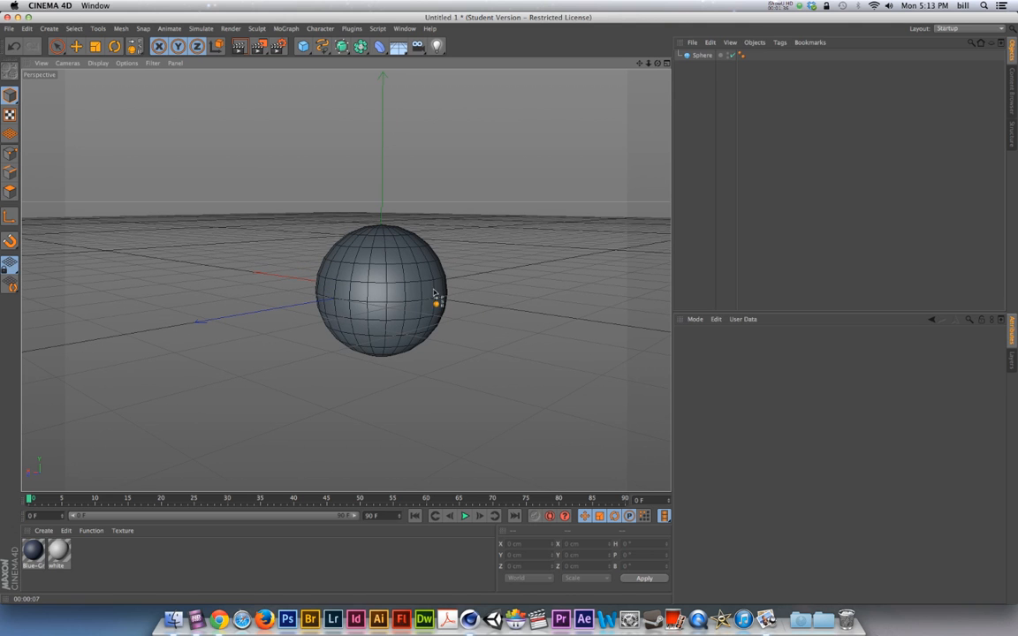
# - Create a new material, name it Snowman, and move its editor clear of the sphere
pyautogui.doubleClick(64, 578)
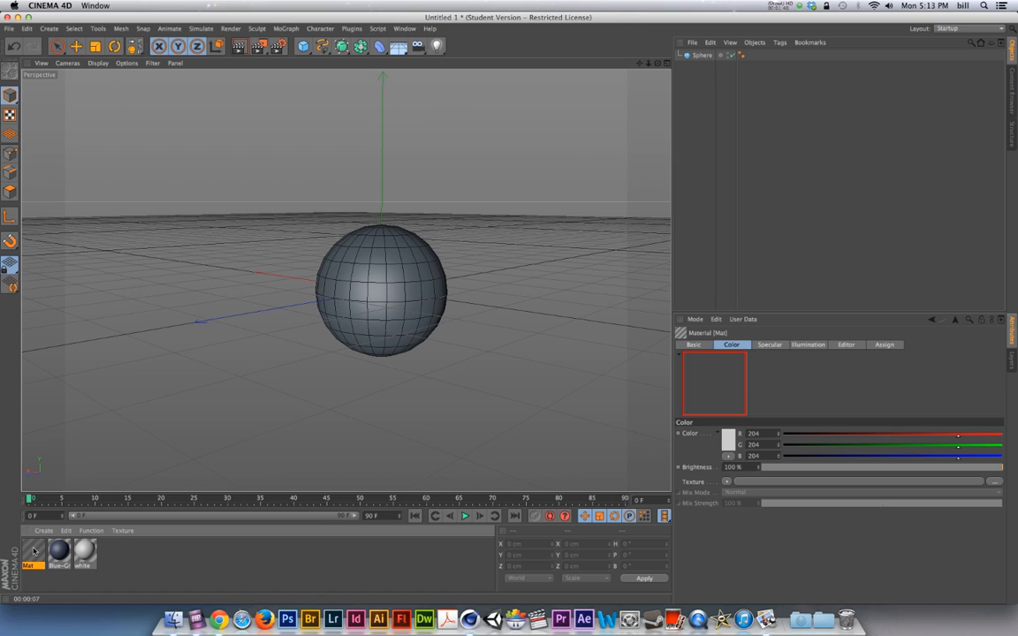
pyautogui.doubleClick(33, 551)
pyautogui.write('s')
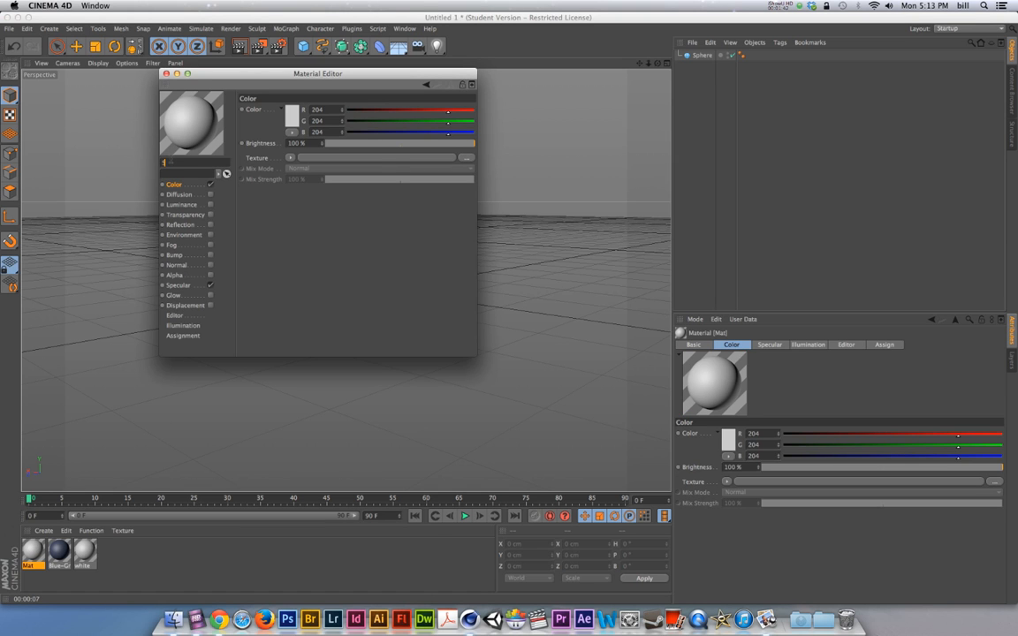
pyautogui.write('nowman')
pyautogui.press('Return')
pyautogui.moveTo(231, 78); pyautogui.dragTo(593, 116)
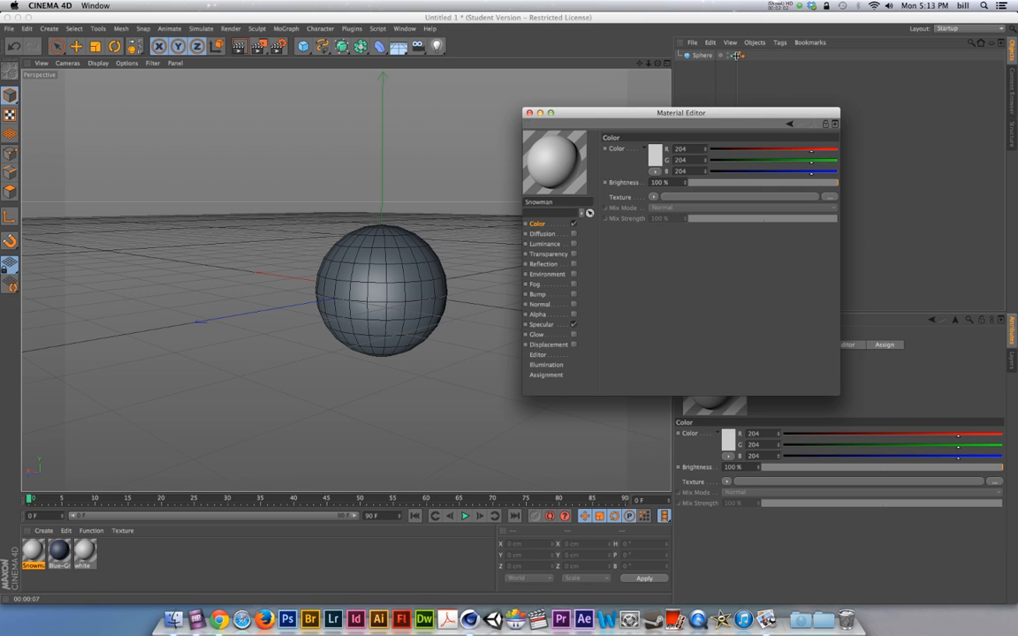
# - Convert the sphere into an editable polygon object
pyautogui.click(700, 55)
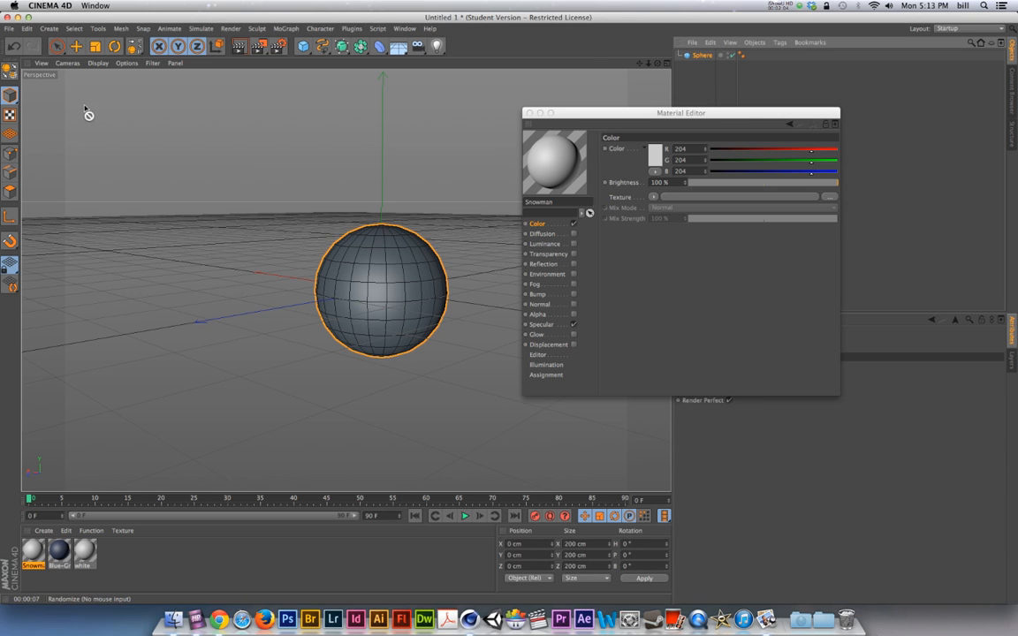
pyautogui.click(10, 70)
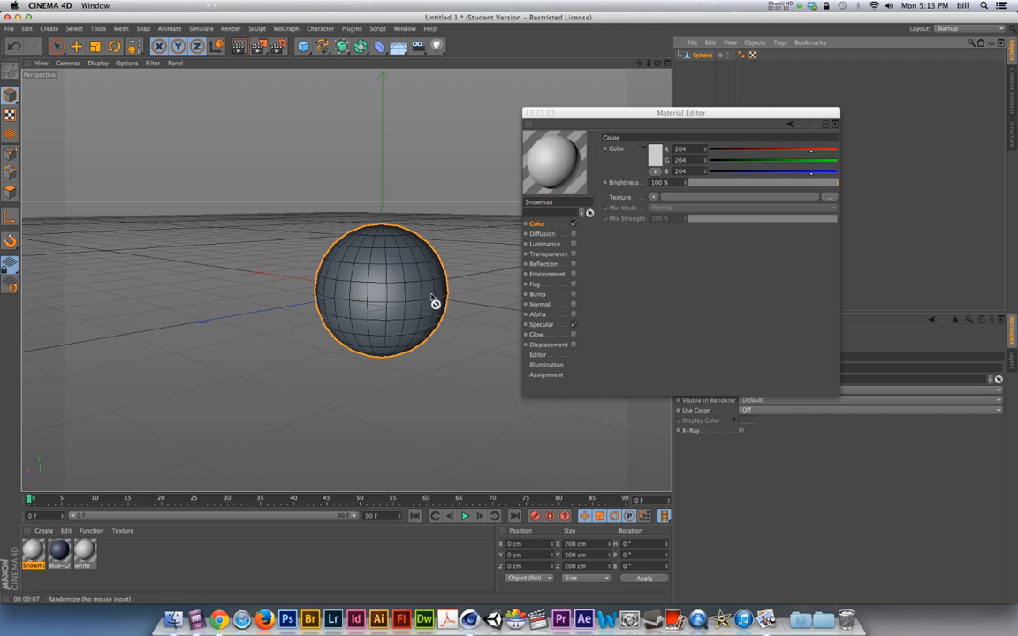
# - Enable the Snowman material's Displacement channel and assign a Noise texture to it
pyautogui.click(572, 345)
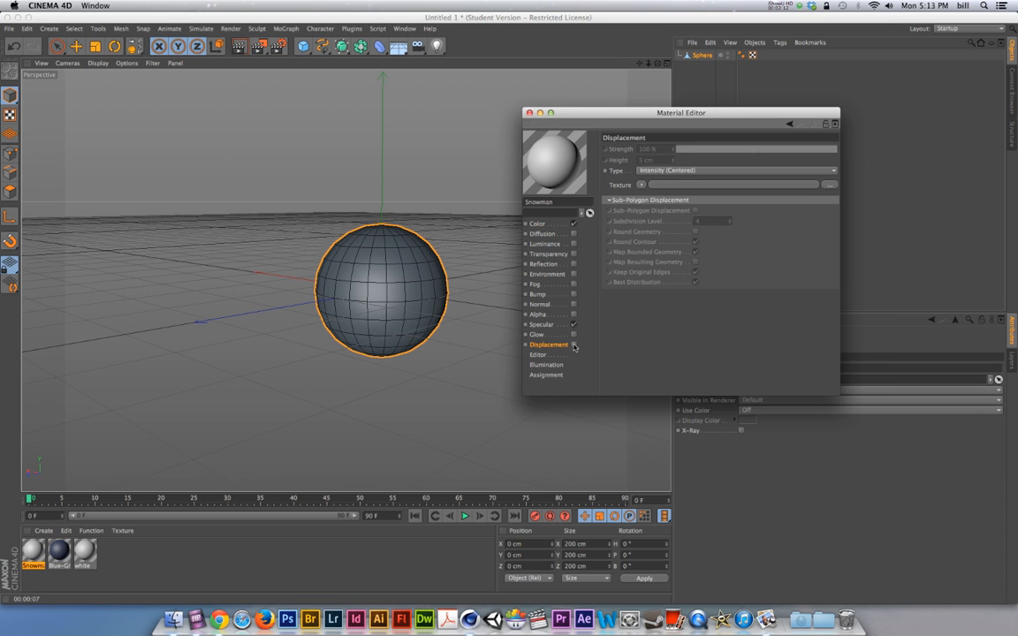
pyautogui.click(574, 345)
pyautogui.click(640, 185)
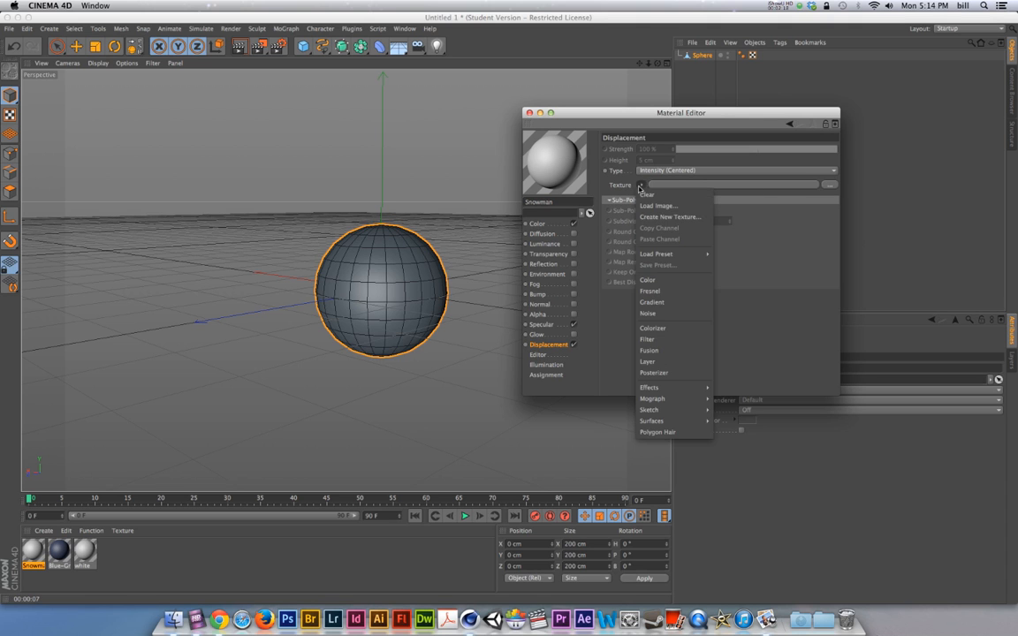
pyautogui.click(650, 313)
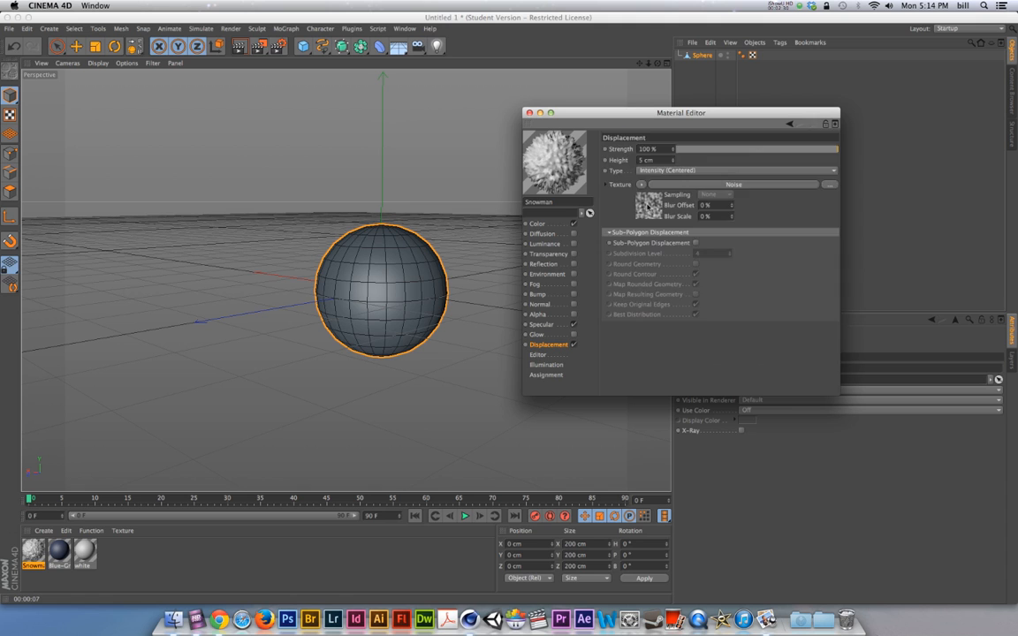
pyautogui.click(648, 206)
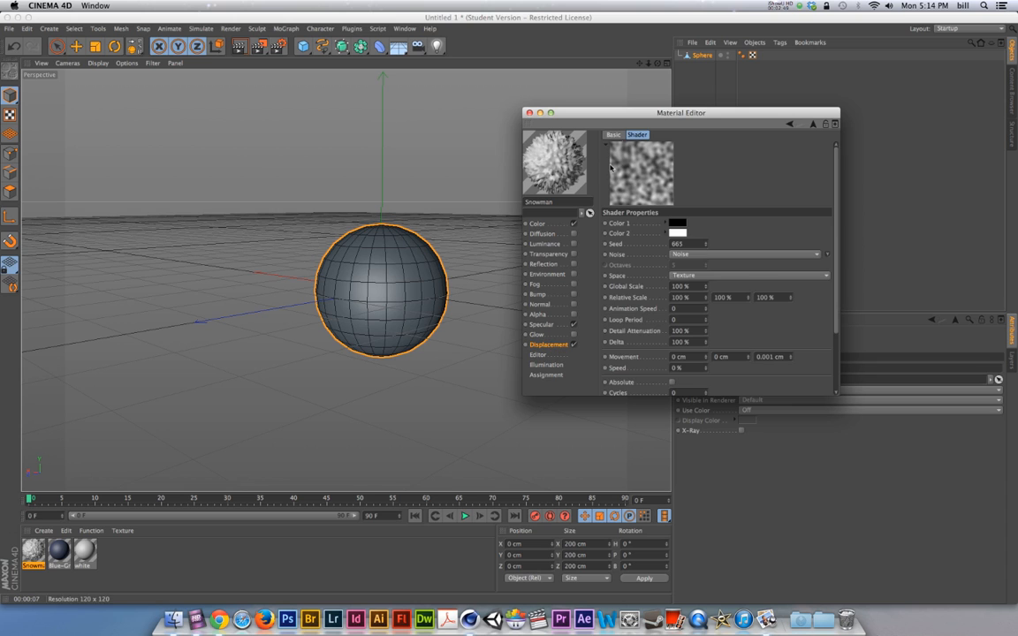
pyautogui.click(615, 135)
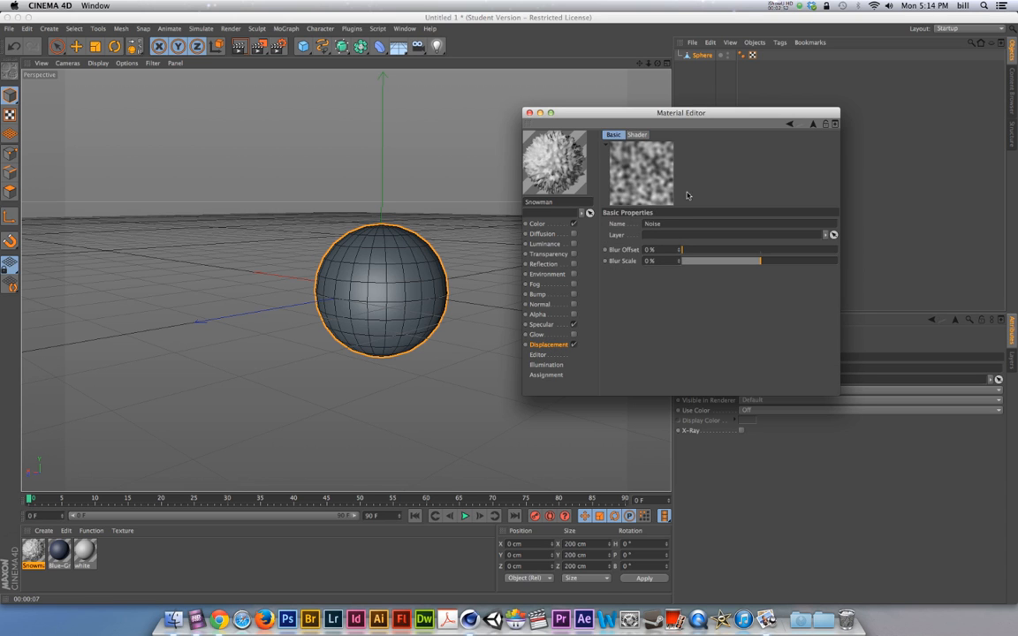
pyautogui.click(548, 346)
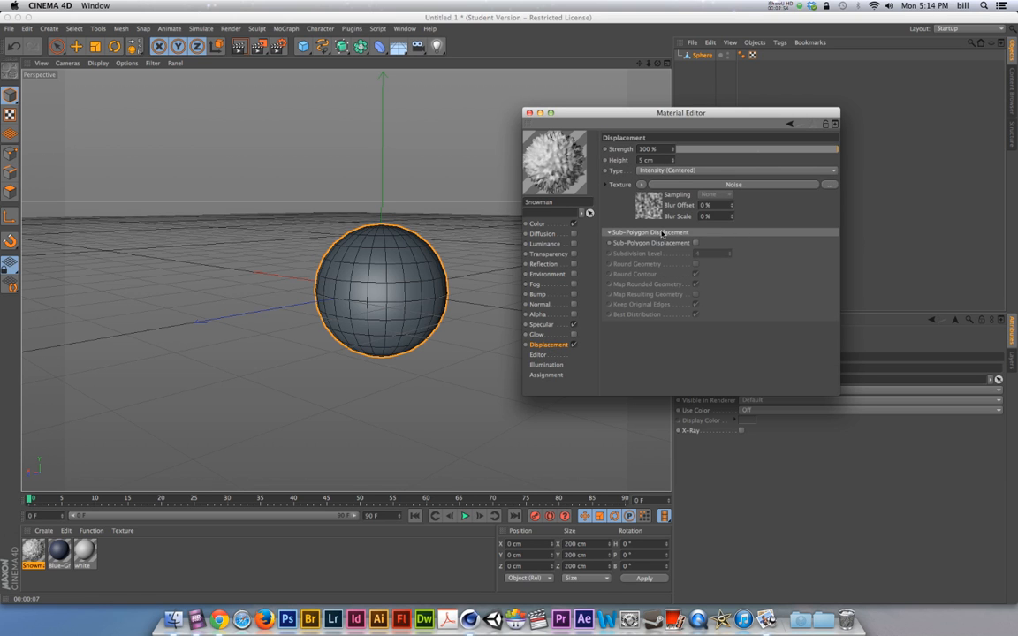
pyautogui.click(640, 184)
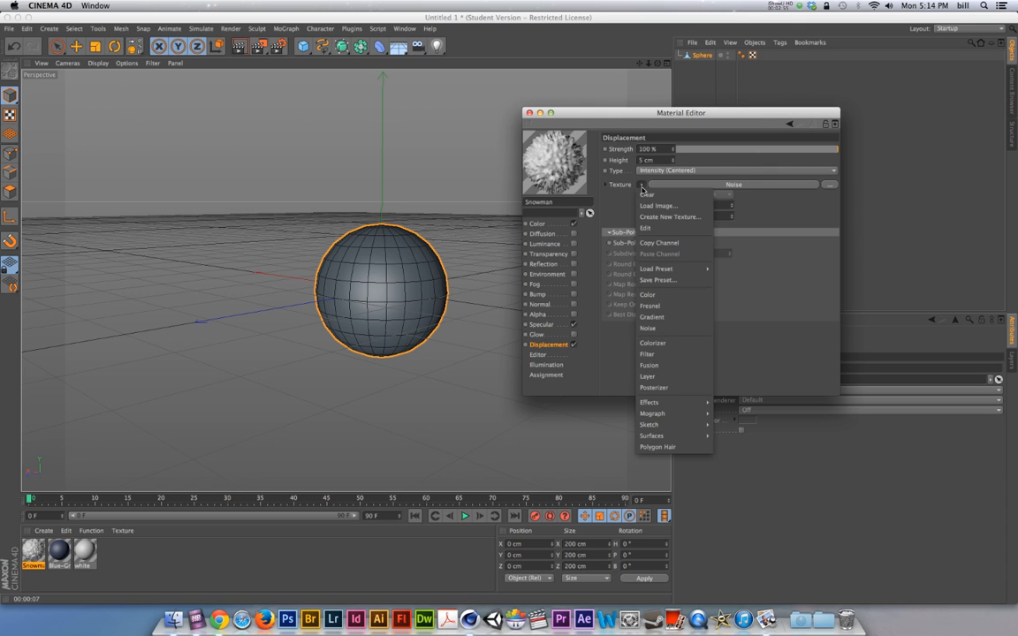
pyautogui.click(654, 328)
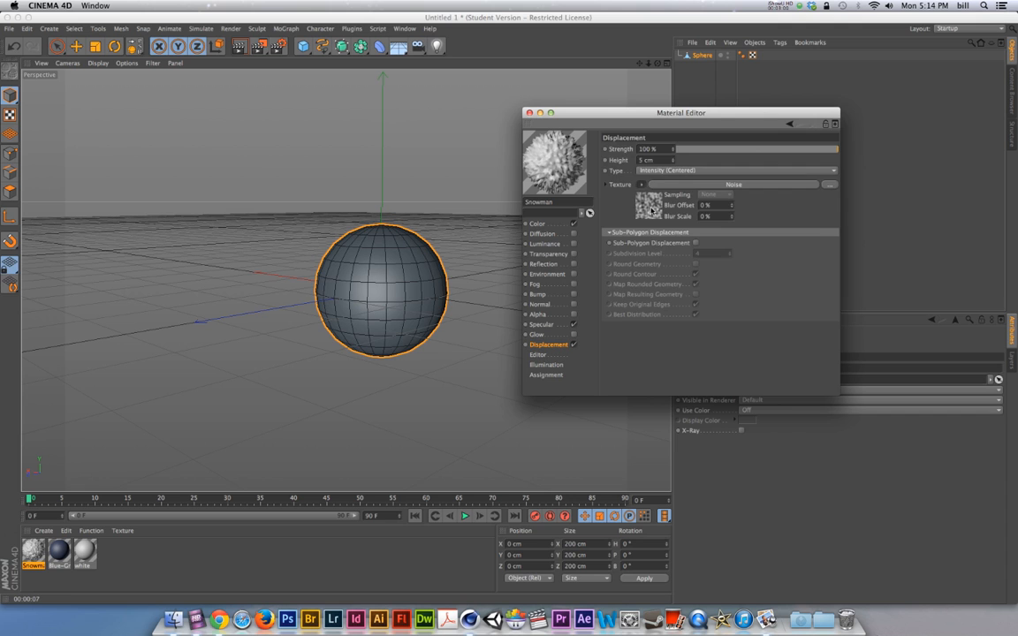
# - Change the noise type of the Snowman displacement's Noise shader to Sparse Convolution
pyautogui.click(651, 209)
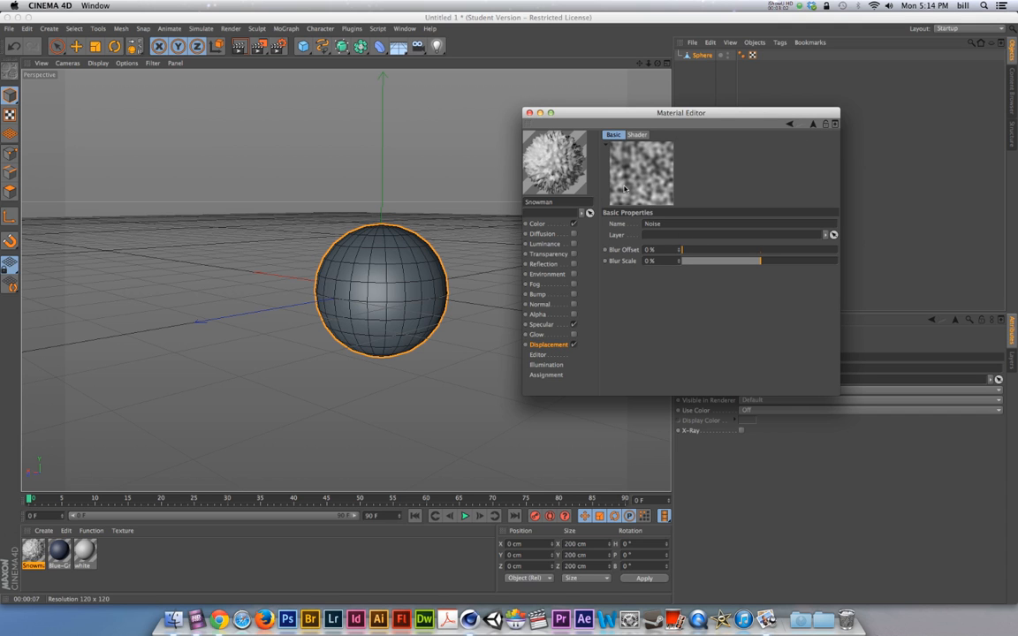
pyautogui.click(638, 135)
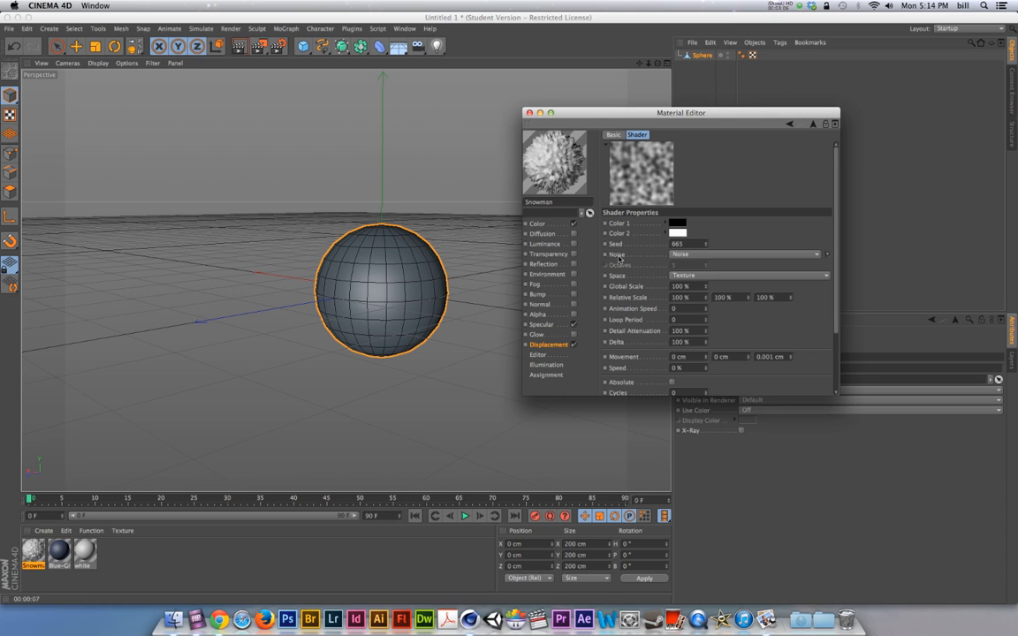
pyautogui.click(828, 255)
pyautogui.scroll(-2, 879, 354)
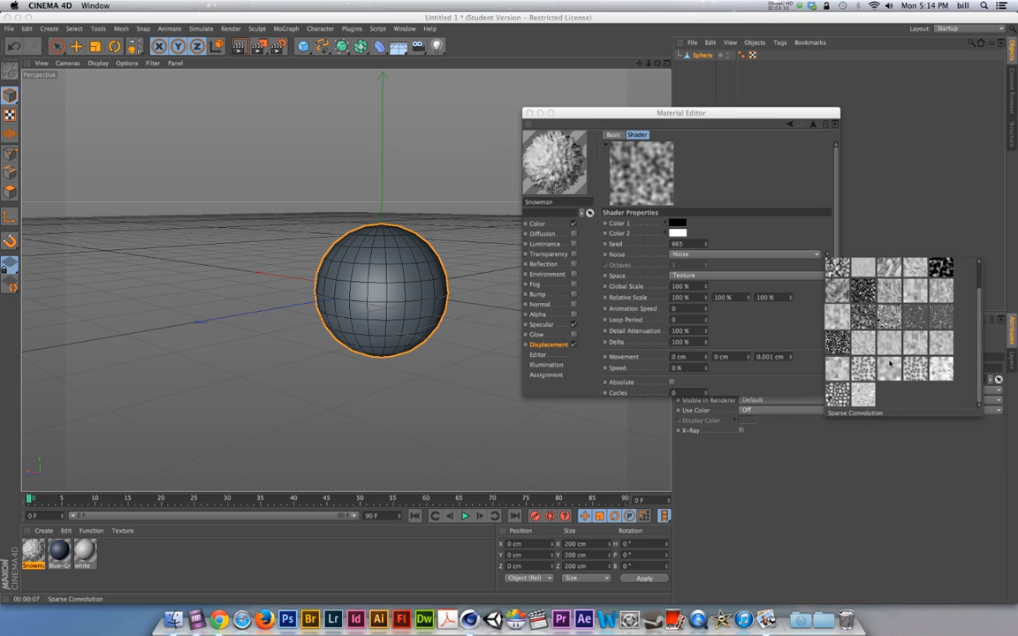
pyautogui.click(866, 347)
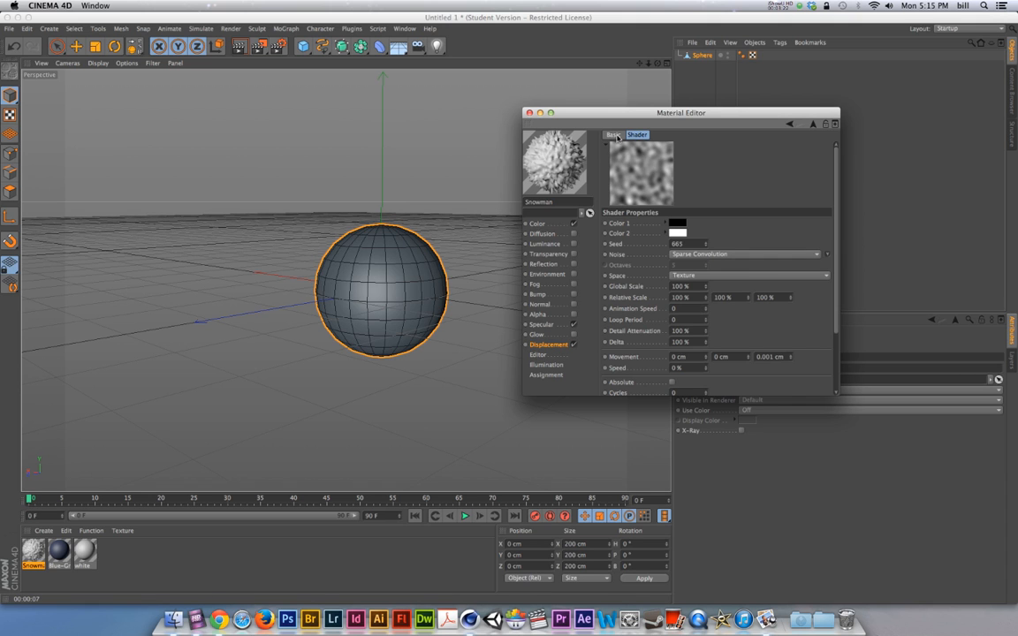
# - Return to the Displacement settings, apply the Snowman material to the sphere, and render the view
pyautogui.click(556, 345)
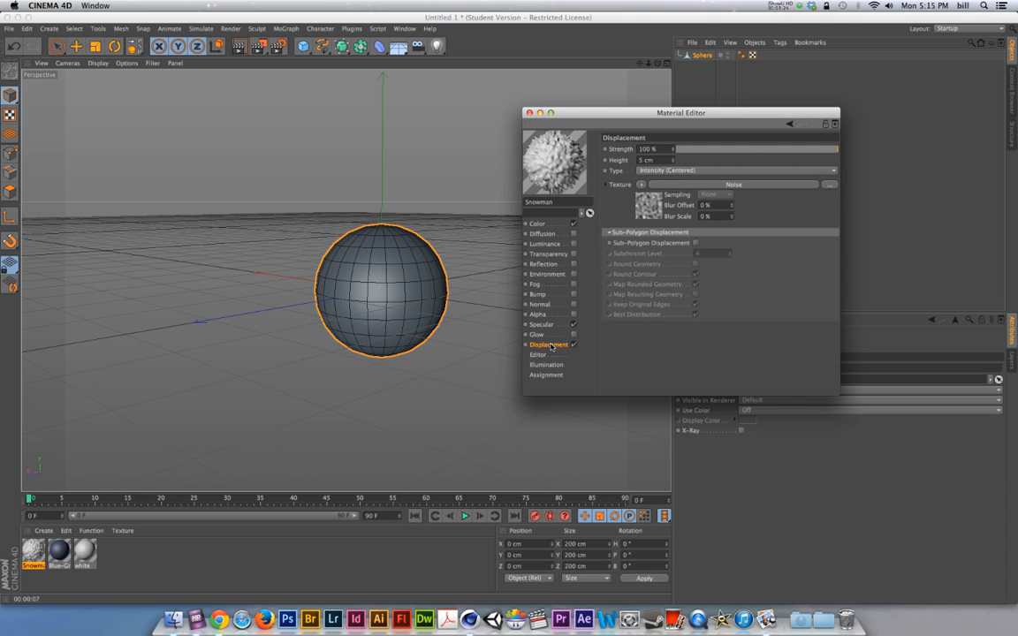
pyautogui.moveTo(36, 550); pyautogui.dragTo(352, 299)
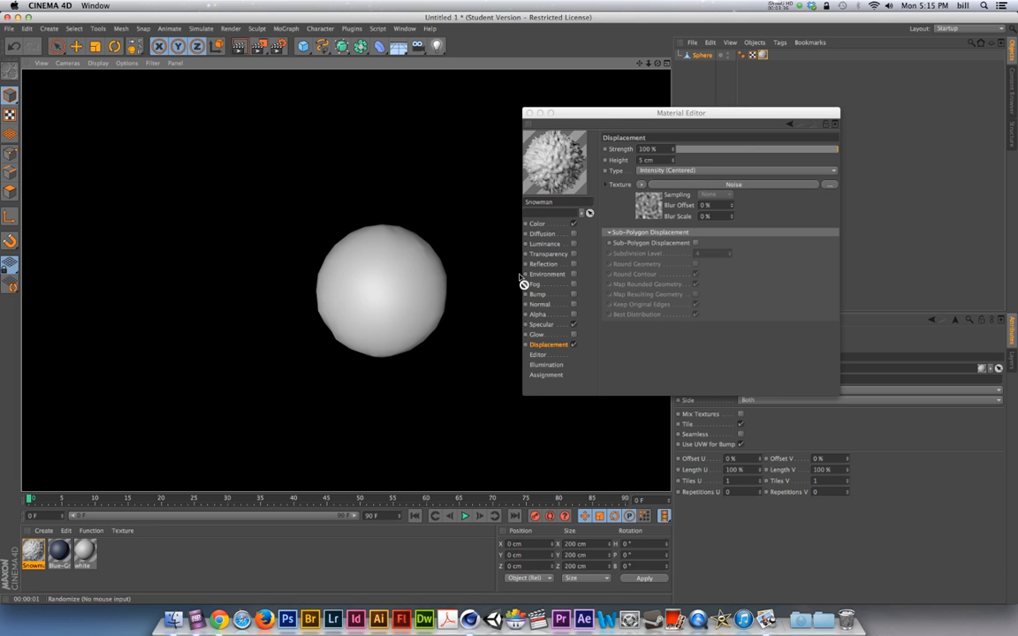
# - Enable Sub-Polygon Displacement for the Snowman material and compare renders of the sphere with Round Geometry off and on, leaving it on
pyautogui.click(546, 348)
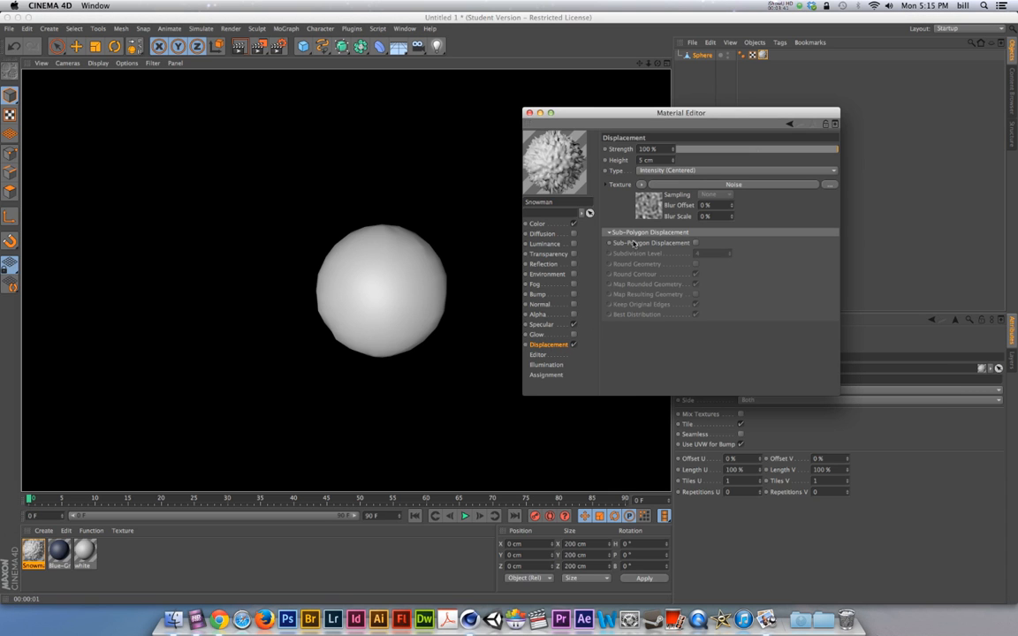
pyautogui.click(696, 243)
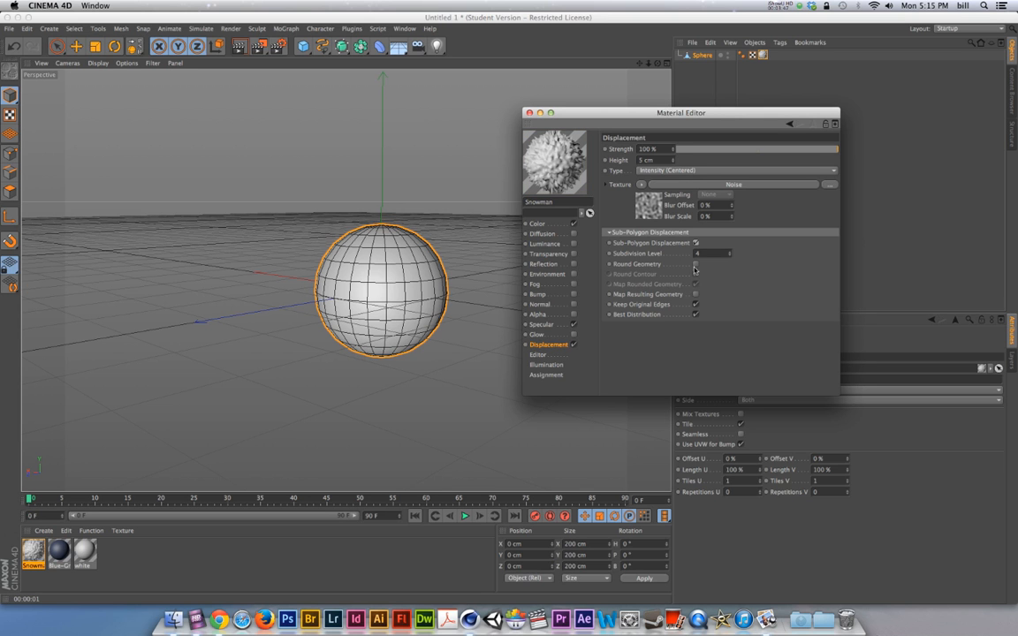
pyautogui.click(696, 264)
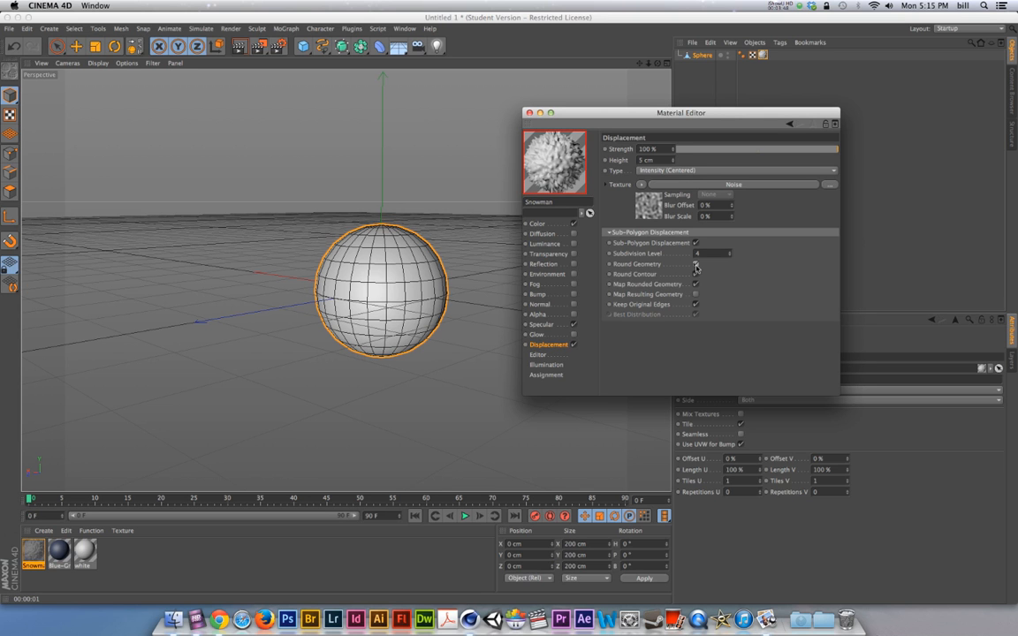
pyautogui.click(695, 265)
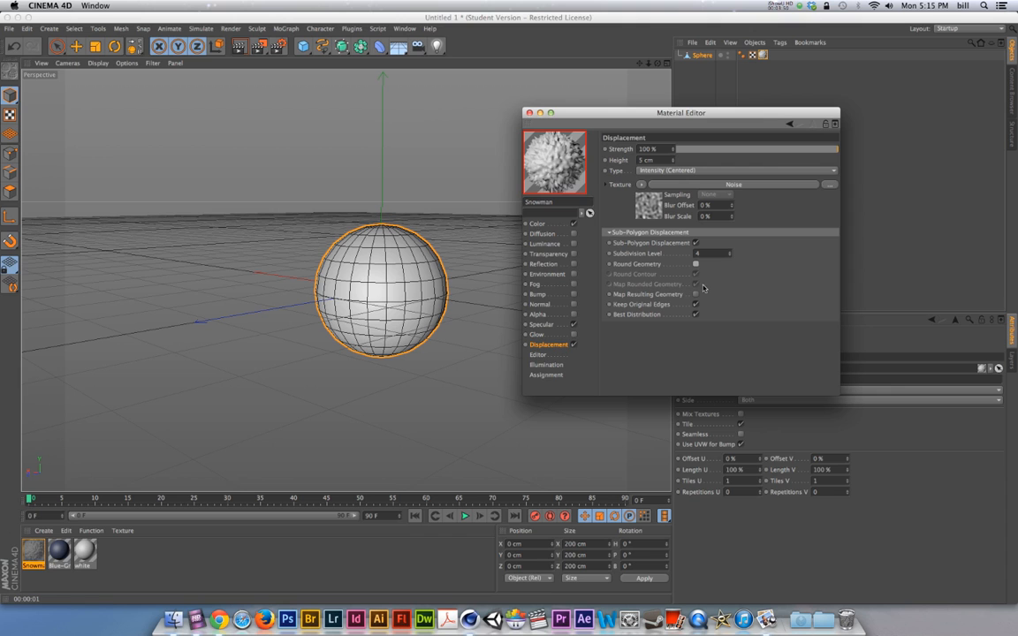
pyautogui.press('super+r')
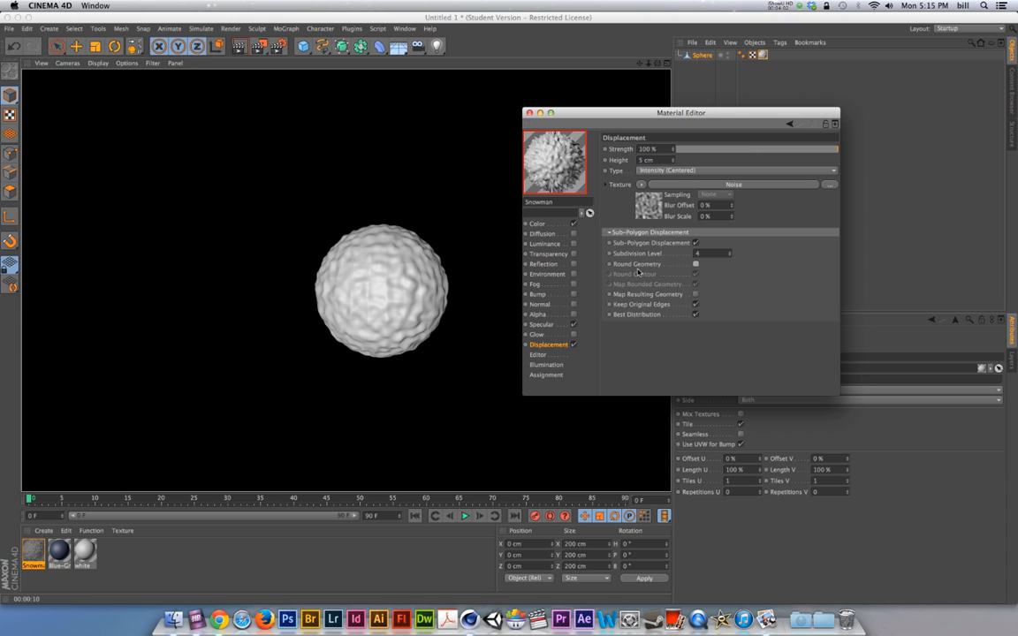
pyautogui.click(697, 265)
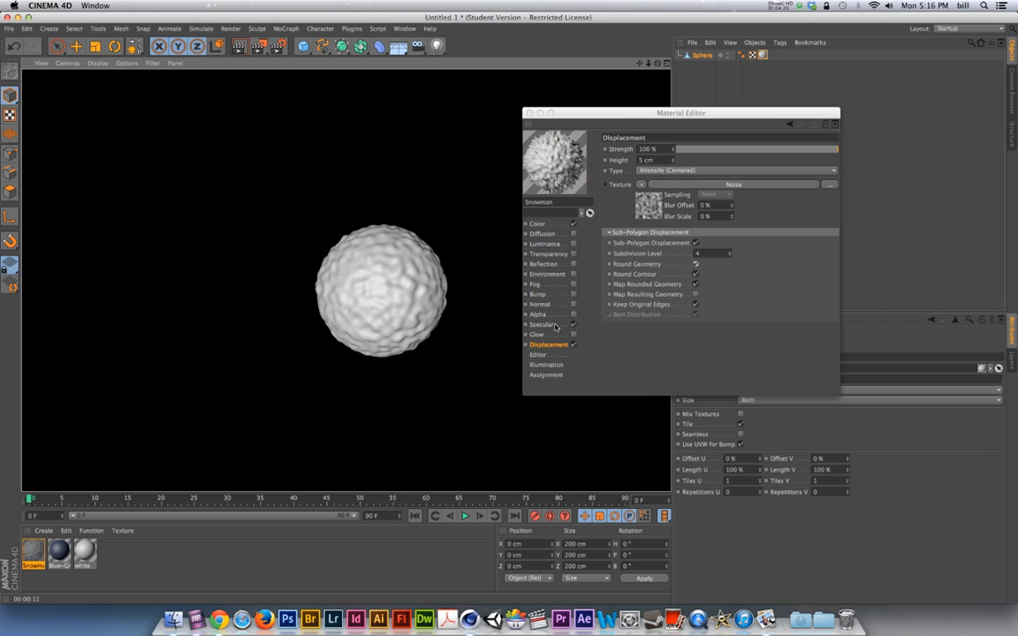
# - Turn off the Snowman material's Specular channel and set its displacement strength to 31%
pyautogui.click(574, 326)
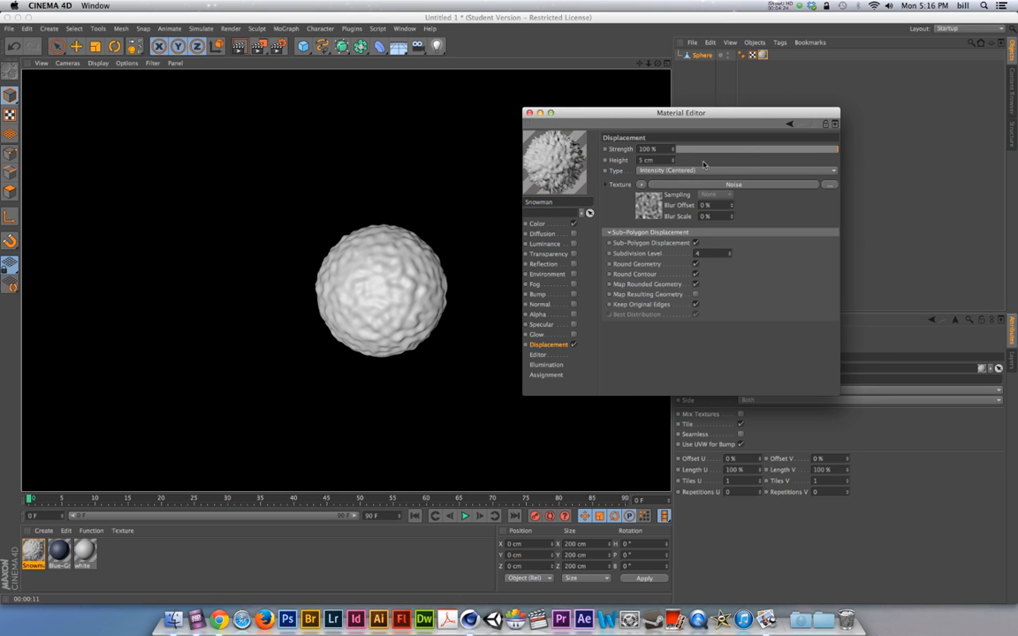
pyautogui.click(783, 152)
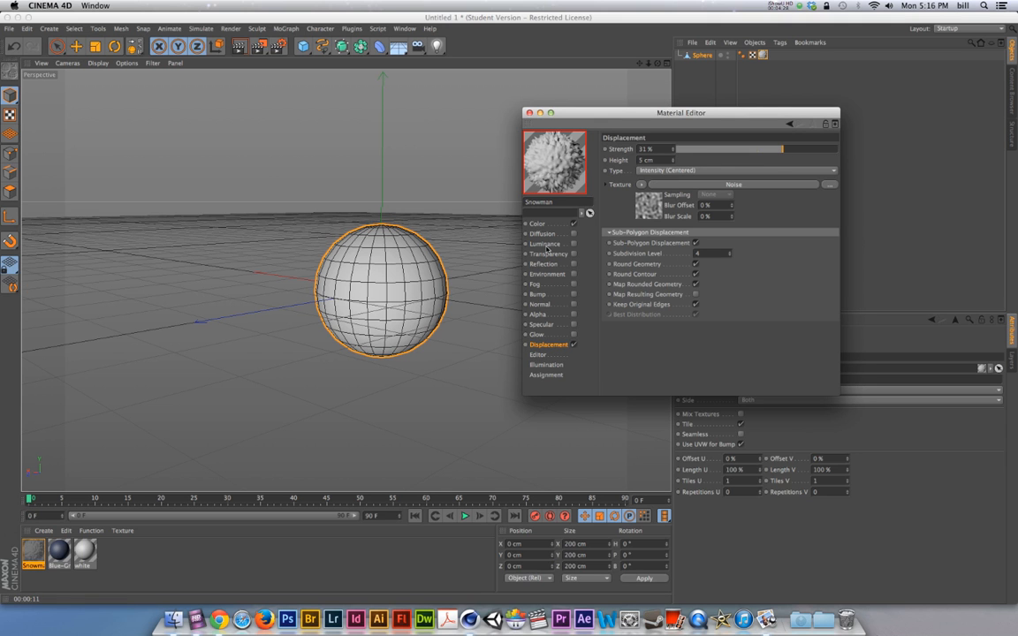
# - Set the displacement Noise shader's Global Scale to 200% and render the sphere in the view
pyautogui.click(649, 209)
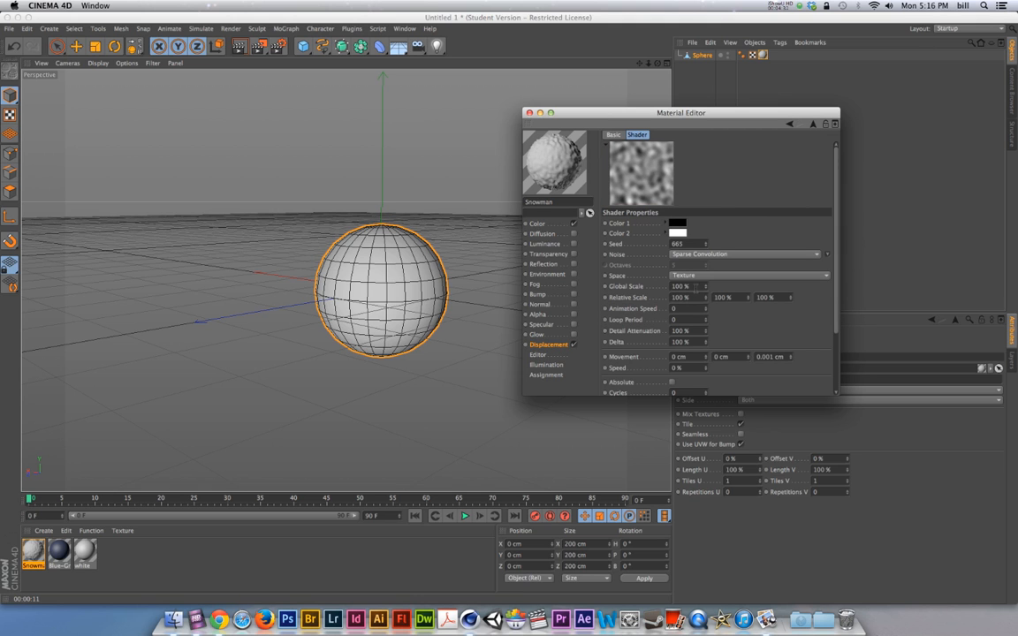
pyautogui.moveTo(695, 287); pyautogui.dragTo(643, 288)
pyautogui.write('200')
pyautogui.press('Return')
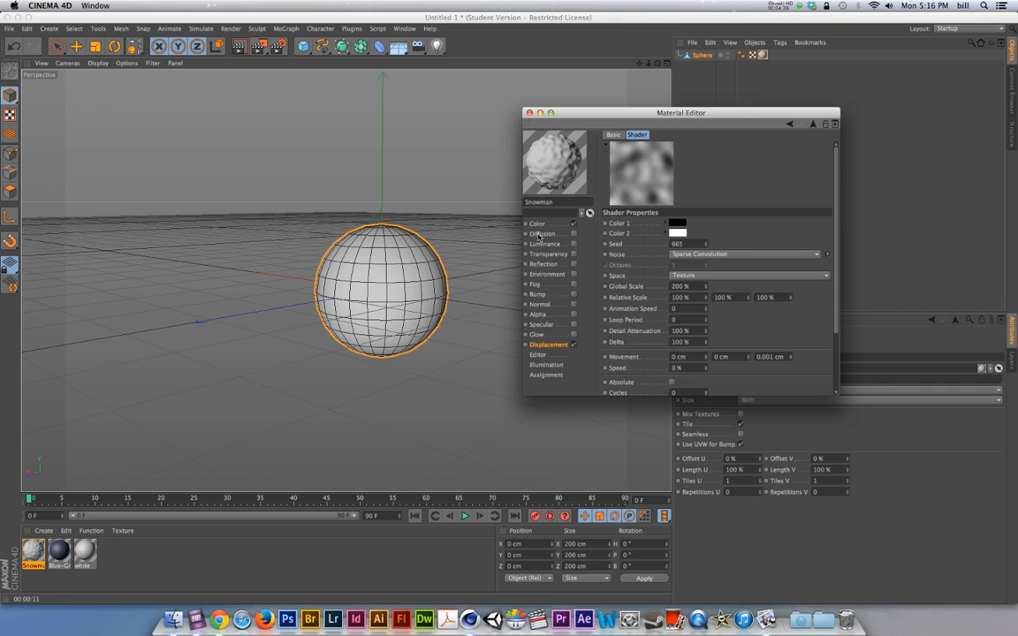
pyautogui.press('super+r')
pyautogui.press('super+r')
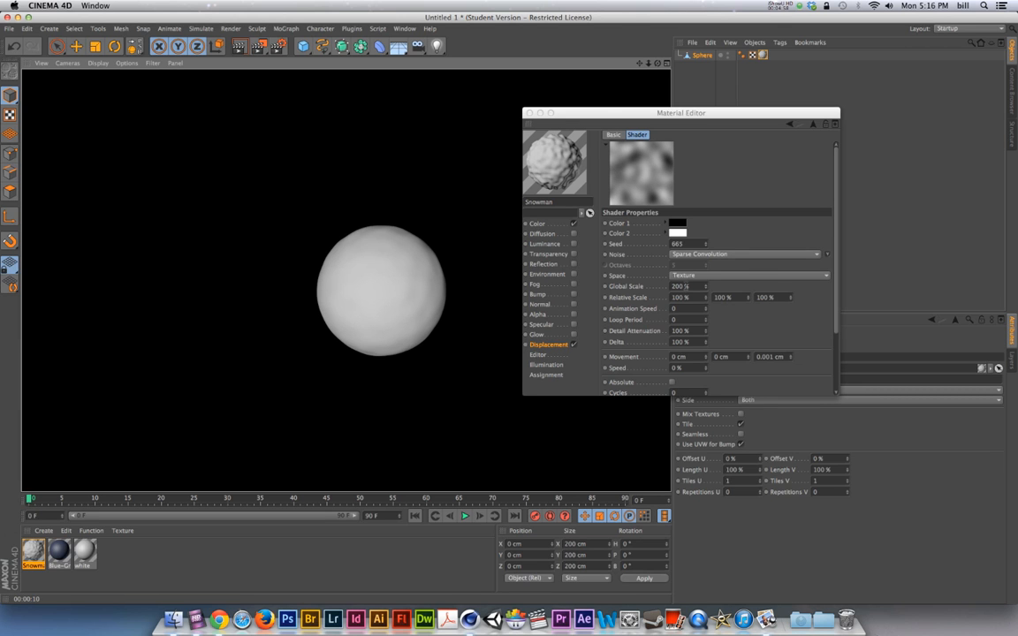
# - Raise the Snowman material's displacement strength to 87% and render the view again
pyautogui.click(548, 345)
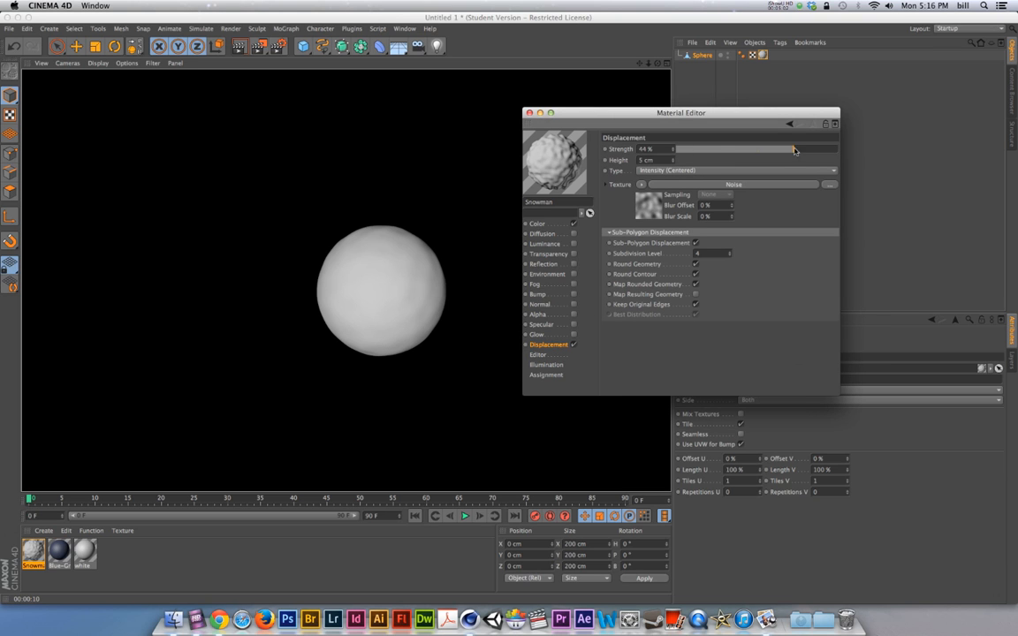
pyautogui.click(828, 150)
pyautogui.moveTo(828, 150)
pyautogui.mouseDown()
pyautogui.moveTo(840, 151)
pyautogui.moveTo(827, 153)
pyautogui.mouseUp()
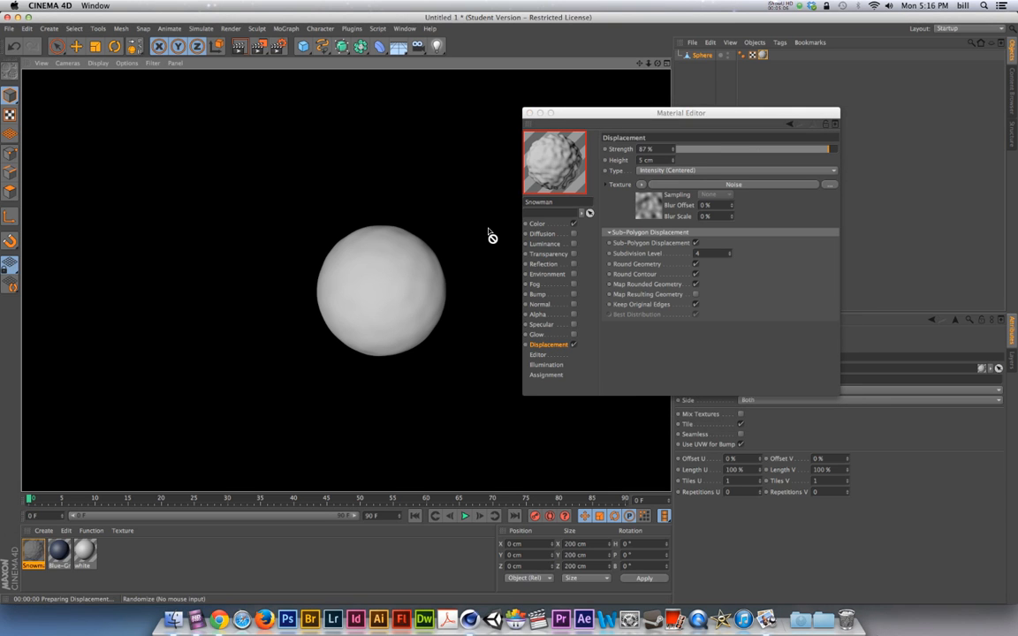